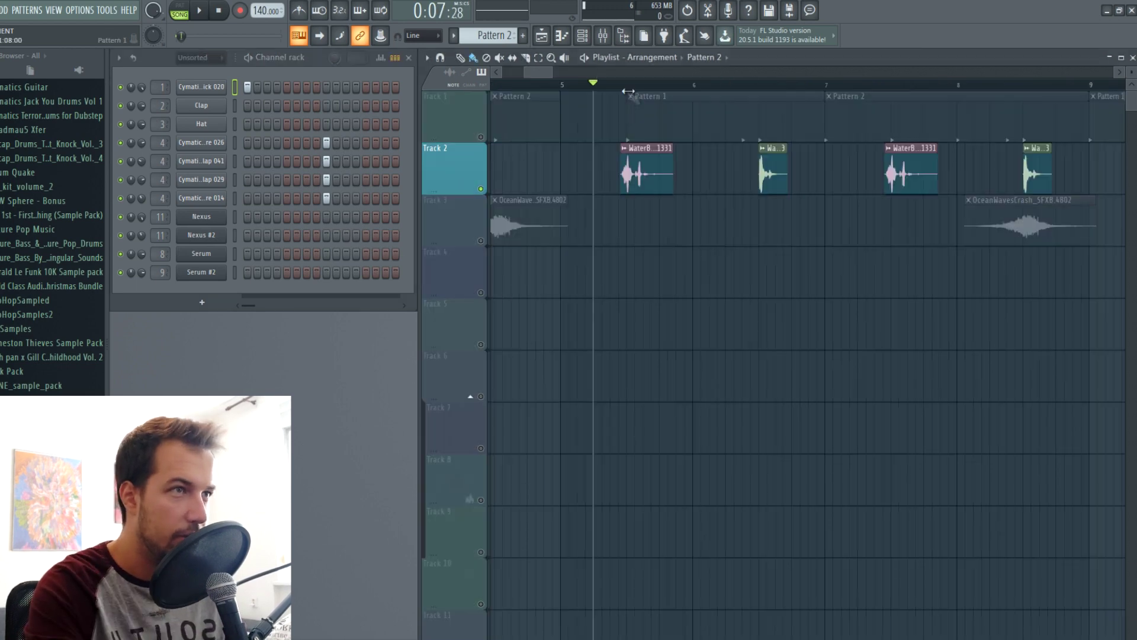
# - Move the playhead just before the first water bubble clip after bar 5 and inspect the WaterBubble_AP1.1331 sample settings
pyautogui.click(618, 83)
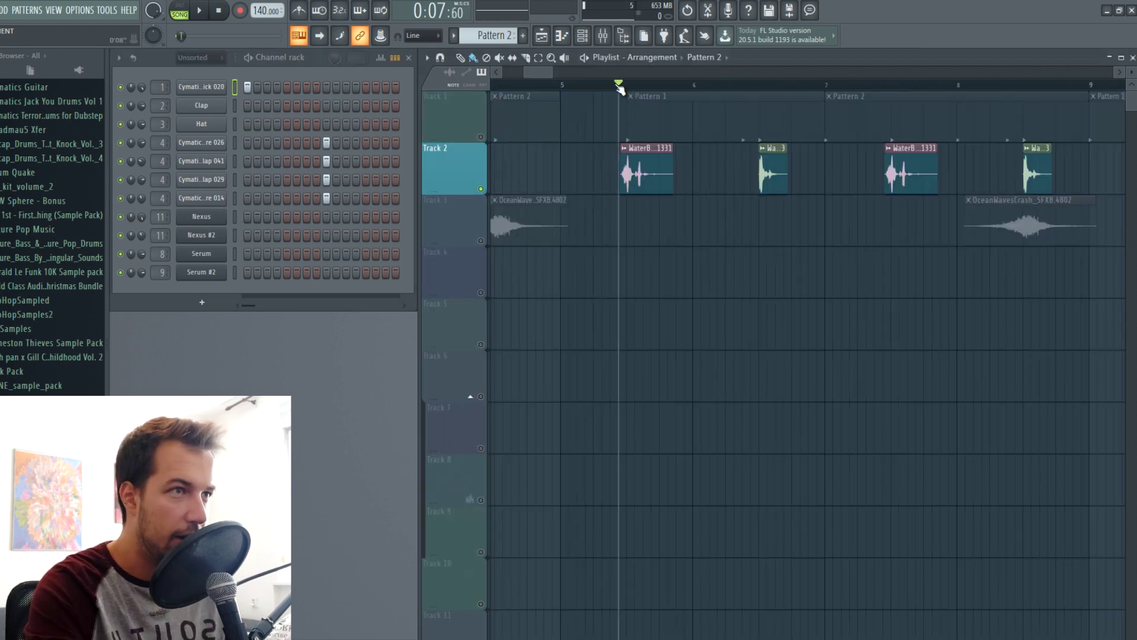
pyautogui.doubleClick(649, 175)
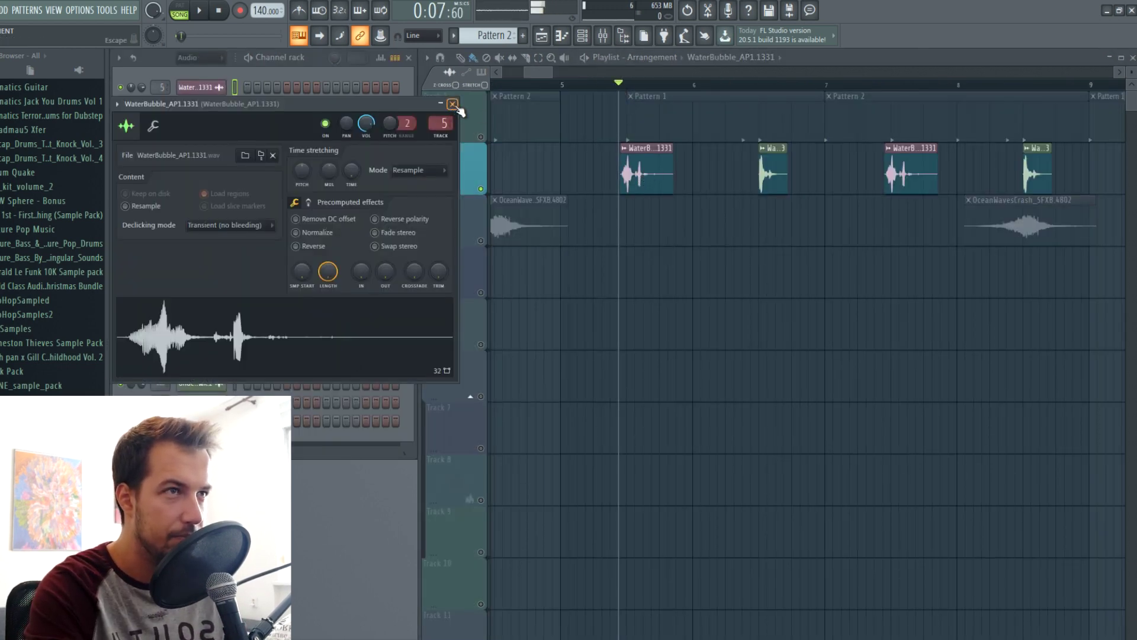
pyautogui.click(453, 104)
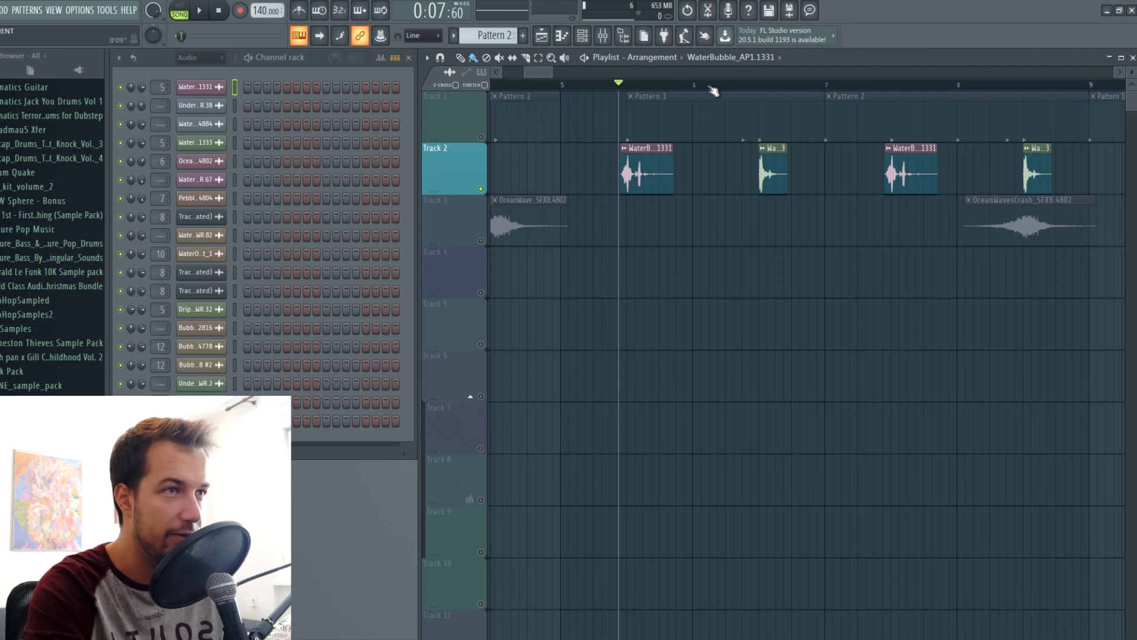
# - Bring up the mixer behind the playlist and audition the soloed water clips on Track 2
pyautogui.press('F9')
pyautogui.click(833, 64)
pyautogui.press('space')
pyautogui.press('space')
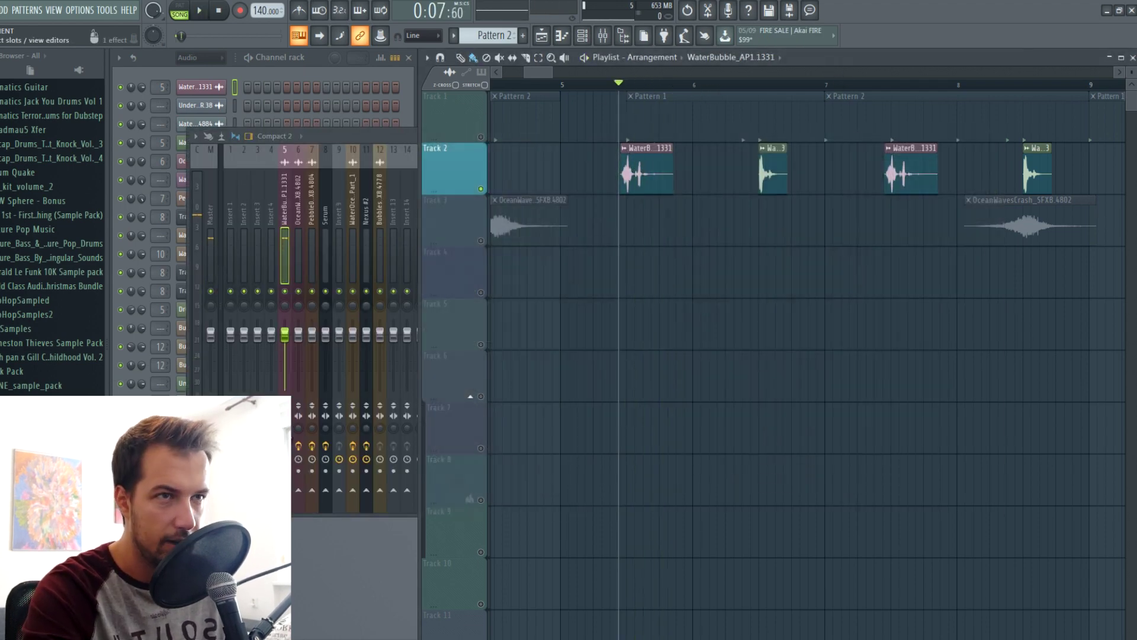
# - Inspect the Fruity Reeverb settings on the WaterBubble_AP1.1331 mixer insert and close the mixer
pyautogui.click(280, 184)
pyautogui.click(952, 170)
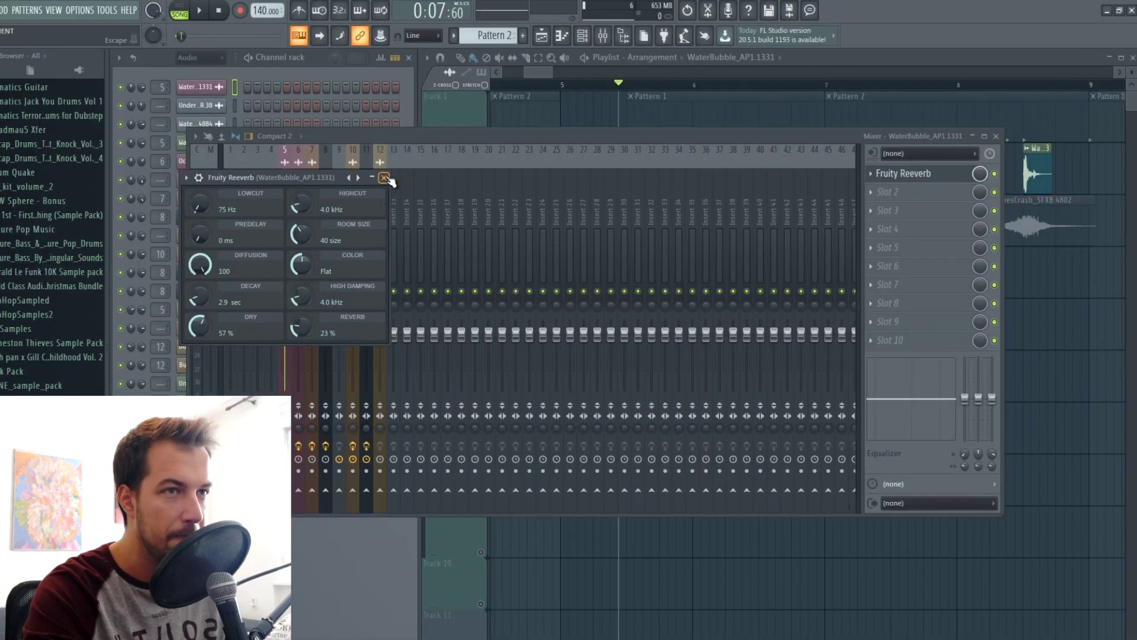
pyautogui.click(679, 105)
pyautogui.click(995, 136)
# - Unmute Track 1 and audition its drum pattern together with the water clips on Track 2
pyautogui.press('space')
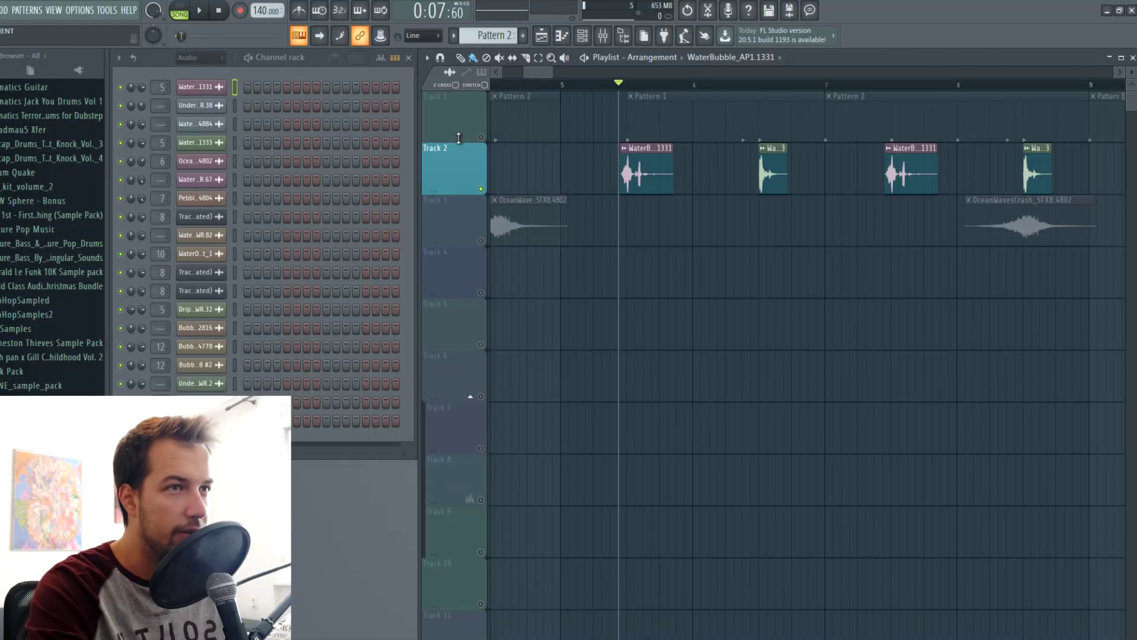
pyautogui.click(459, 138)
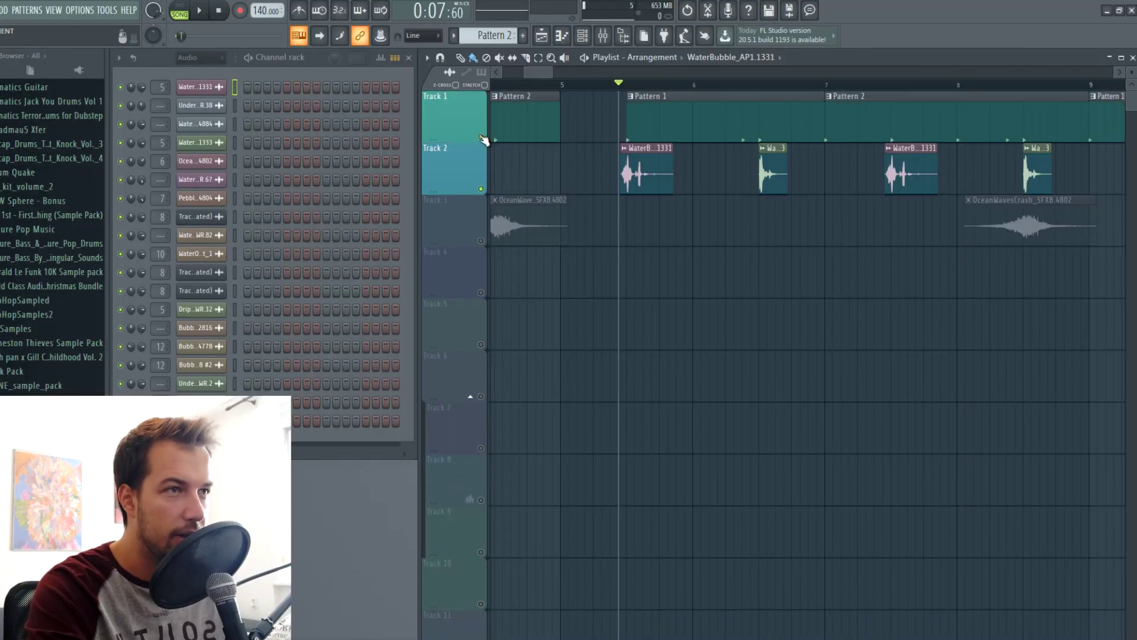
pyautogui.press('space')
pyautogui.press('space')
pyautogui.press('space')
pyautogui.press('space')
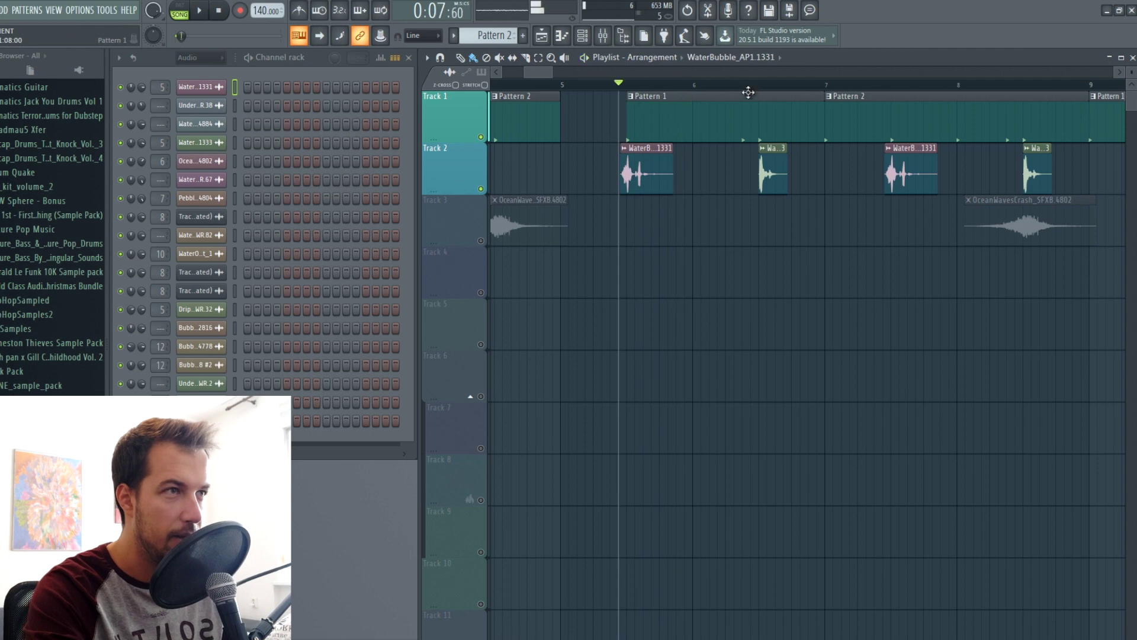
# - Inspect the WaterDrop_AP1.1333 sample settings from its clip on Track 2 and close them
pyautogui.doubleClick(772, 158)
pyautogui.click(360, 397)
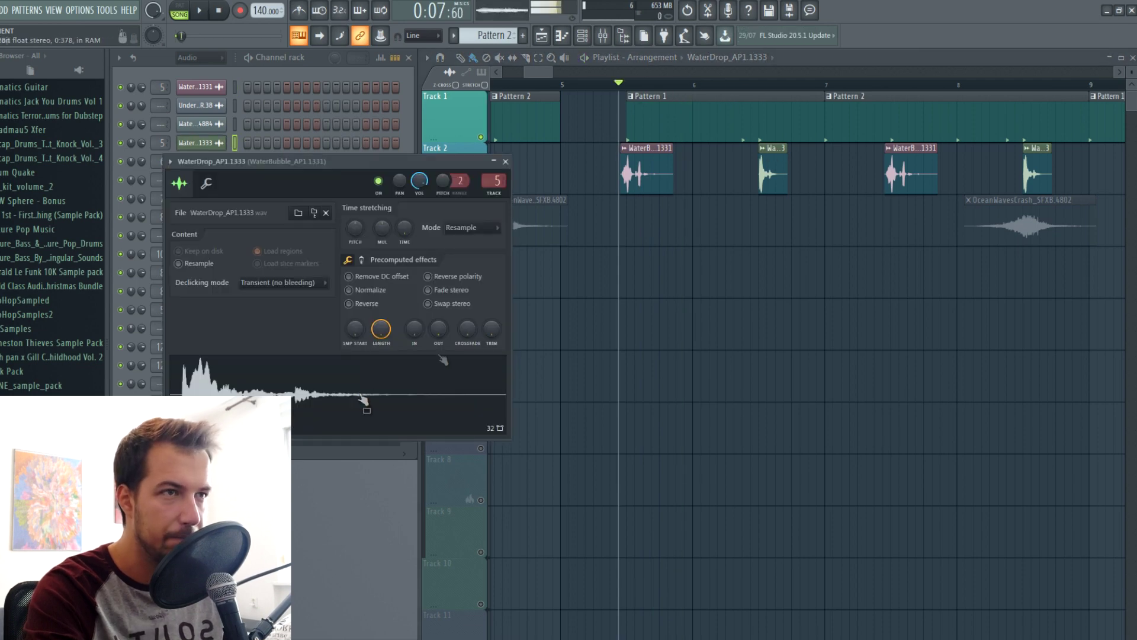
pyautogui.click(506, 161)
# - Audition Tracks 1 and 2 from the water drop clip in bar 6 and from just before Pattern 1 in bar 5
pyautogui.click(760, 86)
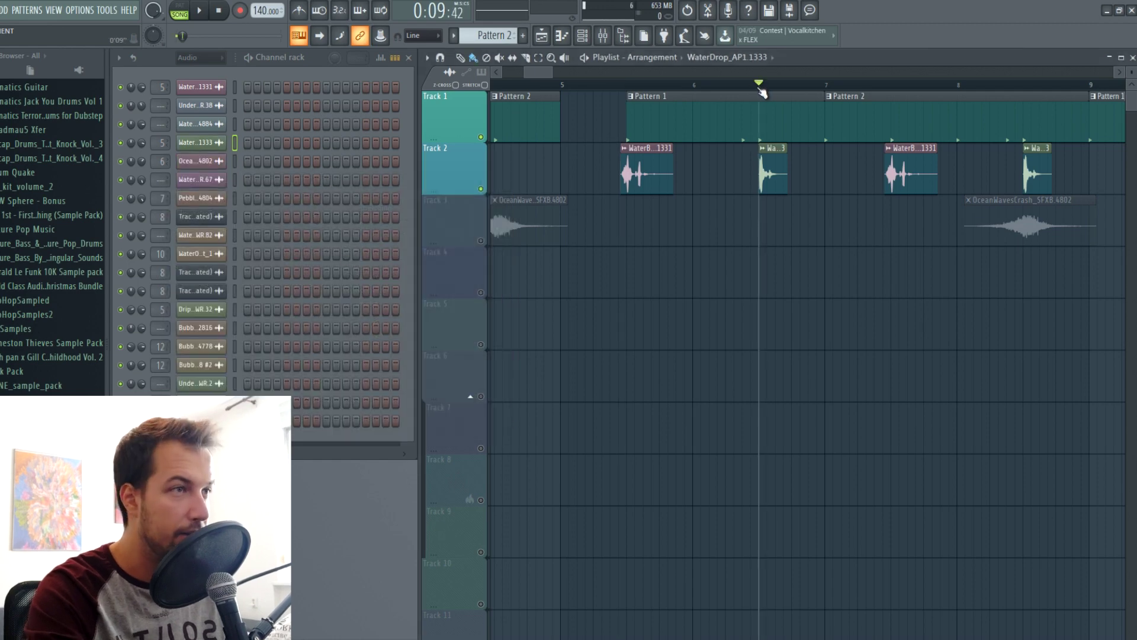
pyautogui.click(762, 129)
pyautogui.press('space')
pyautogui.click(612, 86)
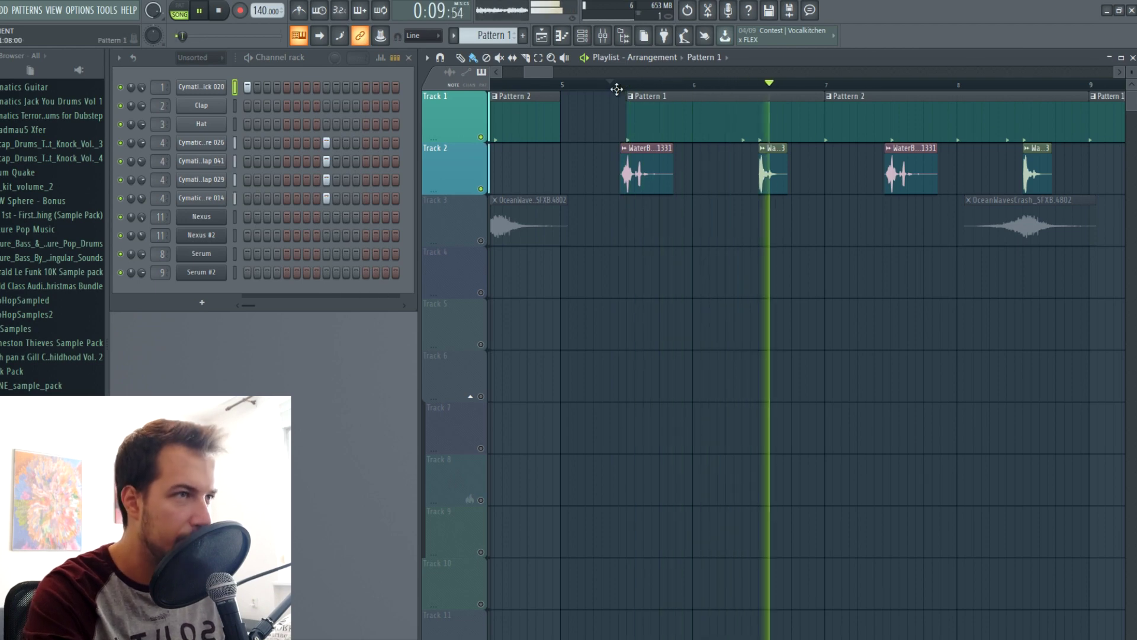
pyautogui.press('space')
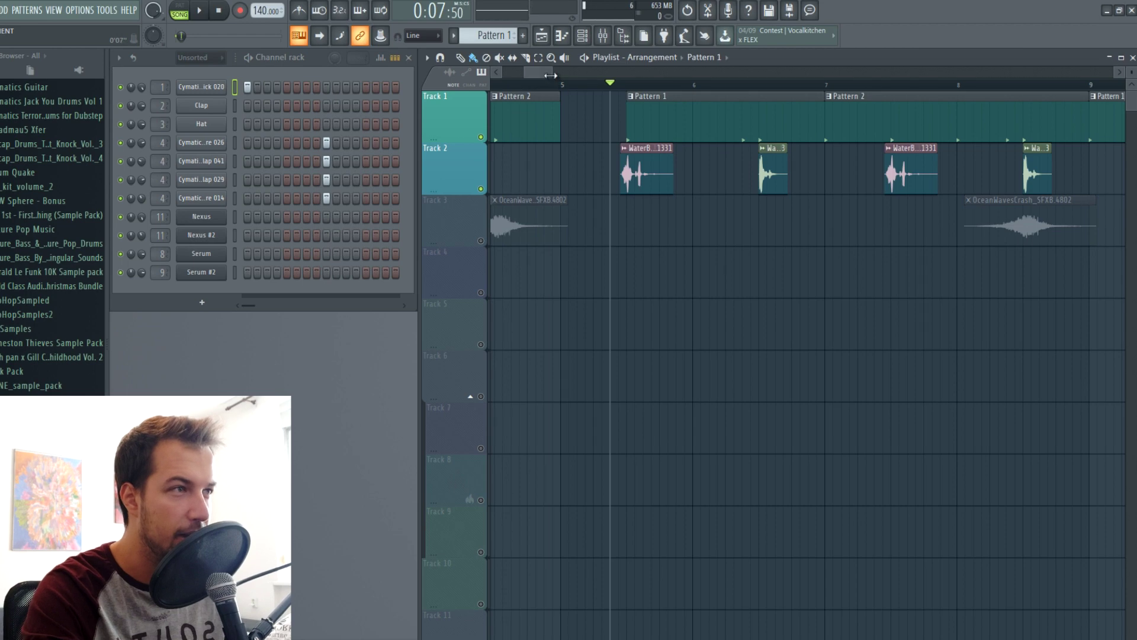
# - Solo Track 3 and audition the OceanWavesCrash_SFXB.4802 clip at bar 8
pyautogui.moveTo(551, 75); pyautogui.dragTo(568, 76)
pyautogui.click(801, 85)
pyautogui.scroll(2, 801, 87)
pyautogui.click(482, 241)
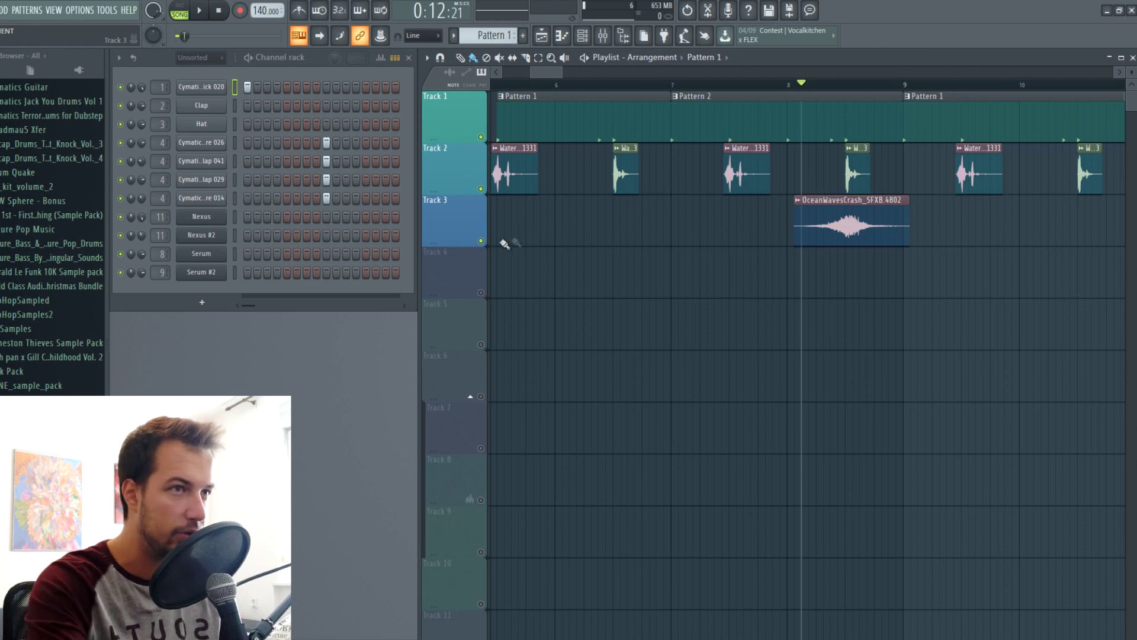
pyautogui.rightClick(480, 241)
pyautogui.press('space')
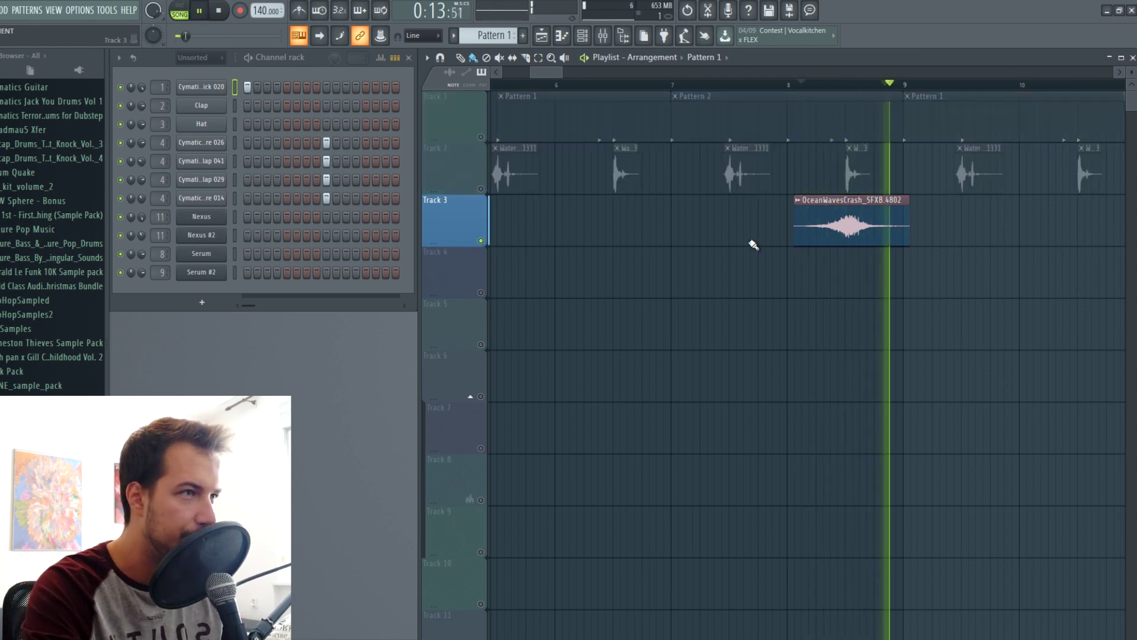
pyautogui.click(794, 83)
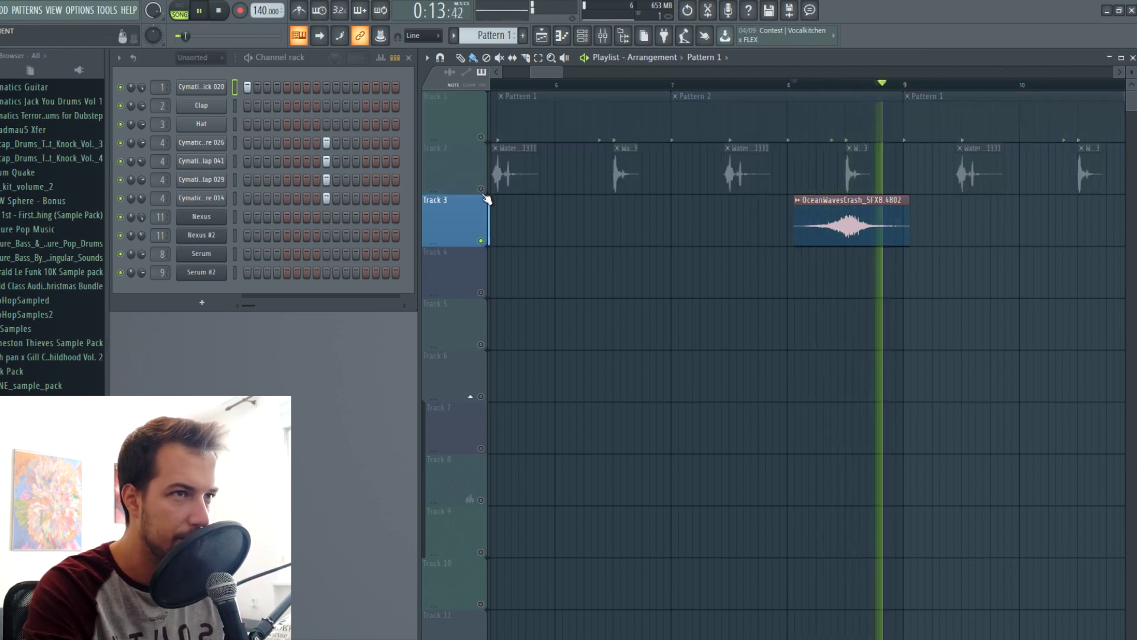
# - Unsolo Track 3 and play all tracks from just before bar 8
pyautogui.rightClick(485, 198)
pyautogui.press('space')
pyautogui.click(781, 86)
pyautogui.press('space')
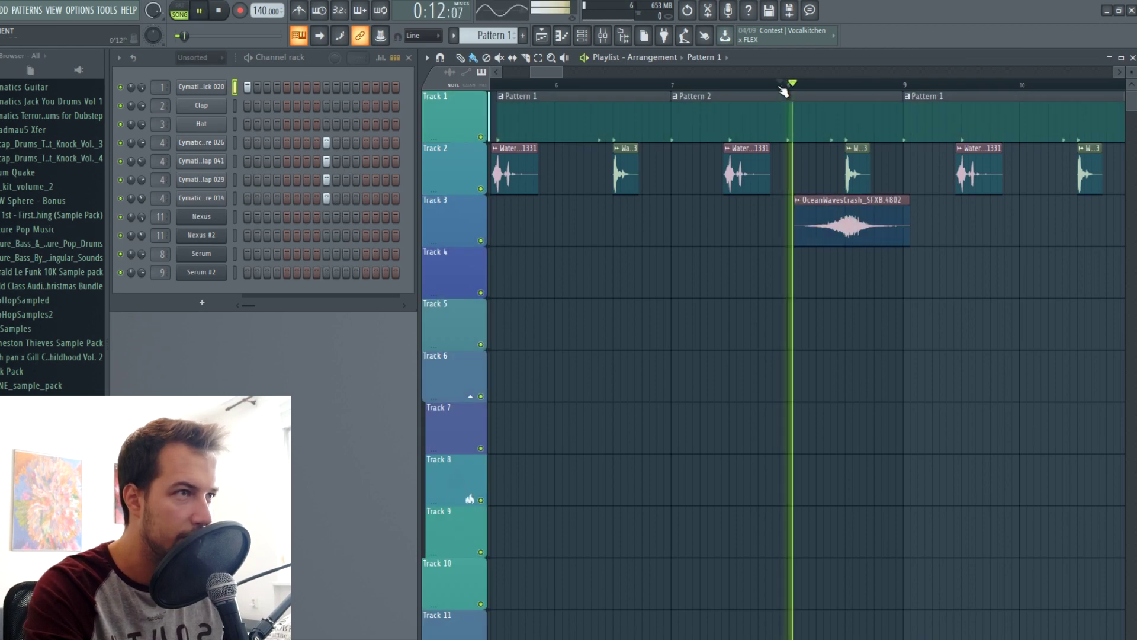
pyautogui.press('space')
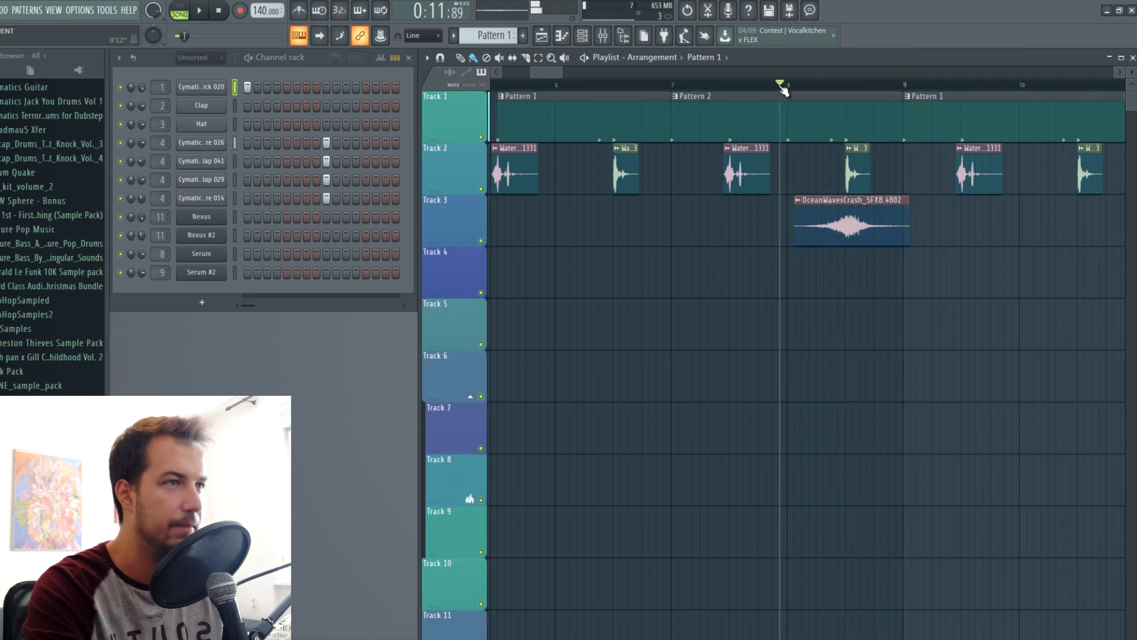
# - Play the full arrangement from the Pattern 1 start in bar 5 and stop playback
pyautogui.scroll(-5, 783, 89)
pyautogui.click(665, 86)
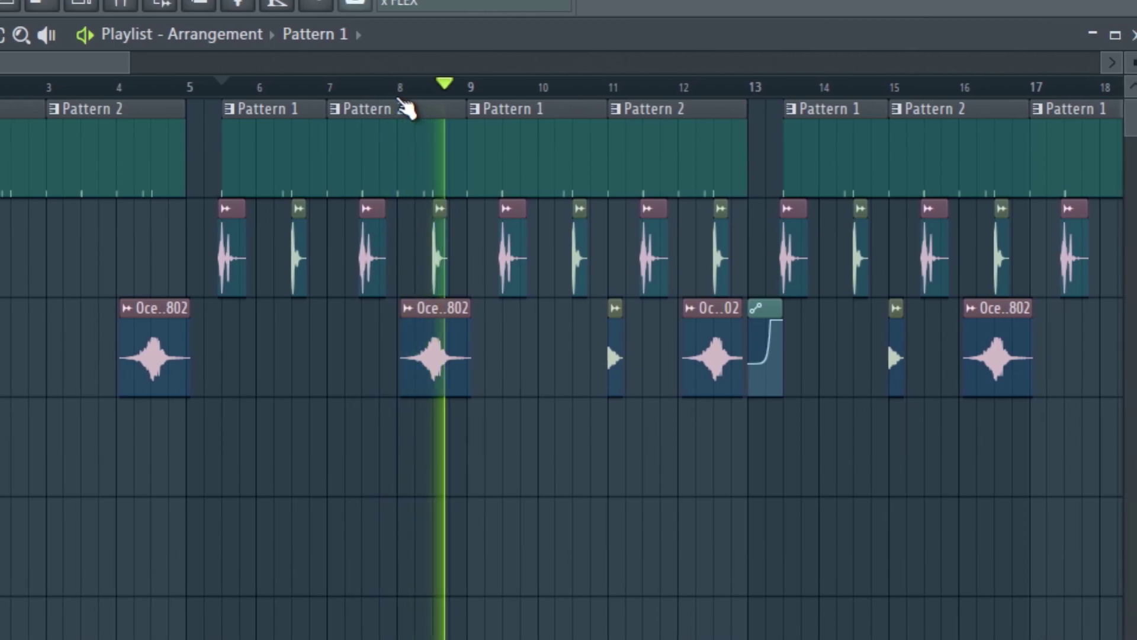
pyautogui.press('space')
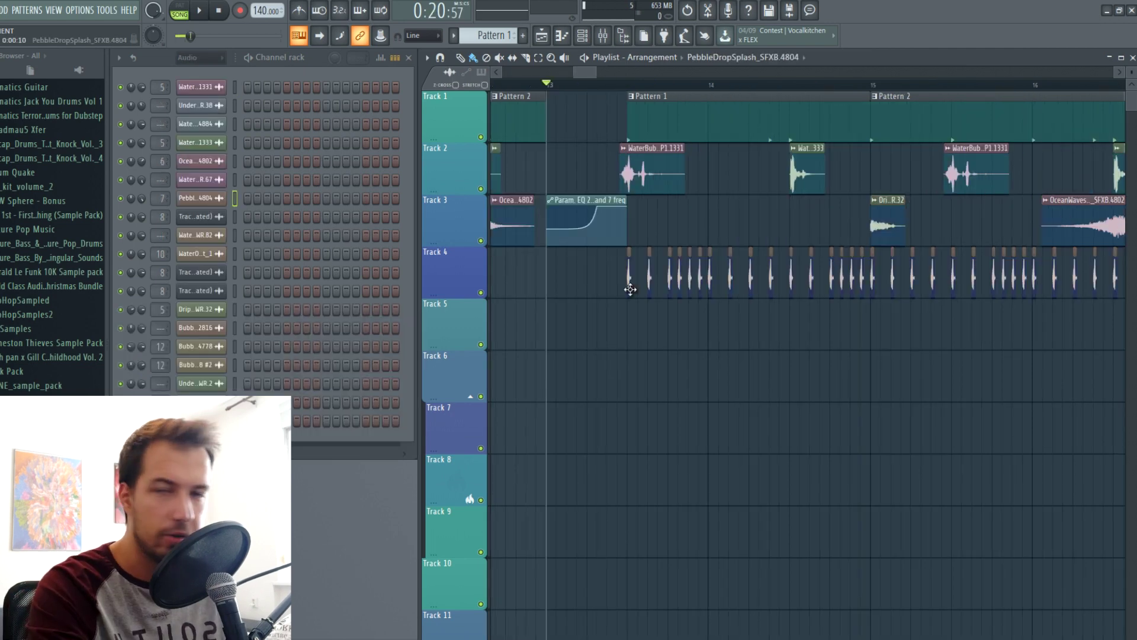
# - Place a PebbleDropSplash_SFXB.4804 clip on Track 5 at the bar 13 Pattern 1 start and audition it soloed
pyautogui.moveTo(632, 336); pyautogui.dragTo(652, 339)
pyautogui.keyDown('ctrl'); pyautogui.click(481, 344); pyautogui.keyUp('ctrl')
pyautogui.scroll(3, 624, 94)
pyautogui.doubleClick(651, 305)
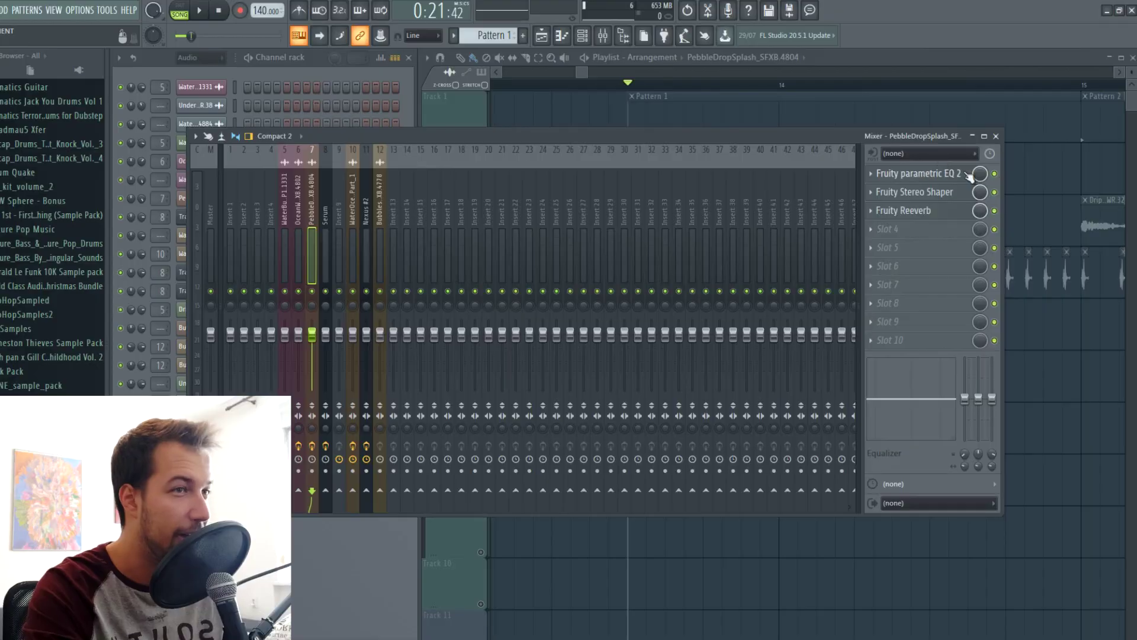
pyautogui.click(996, 136)
pyautogui.press('space')
pyautogui.press('space')
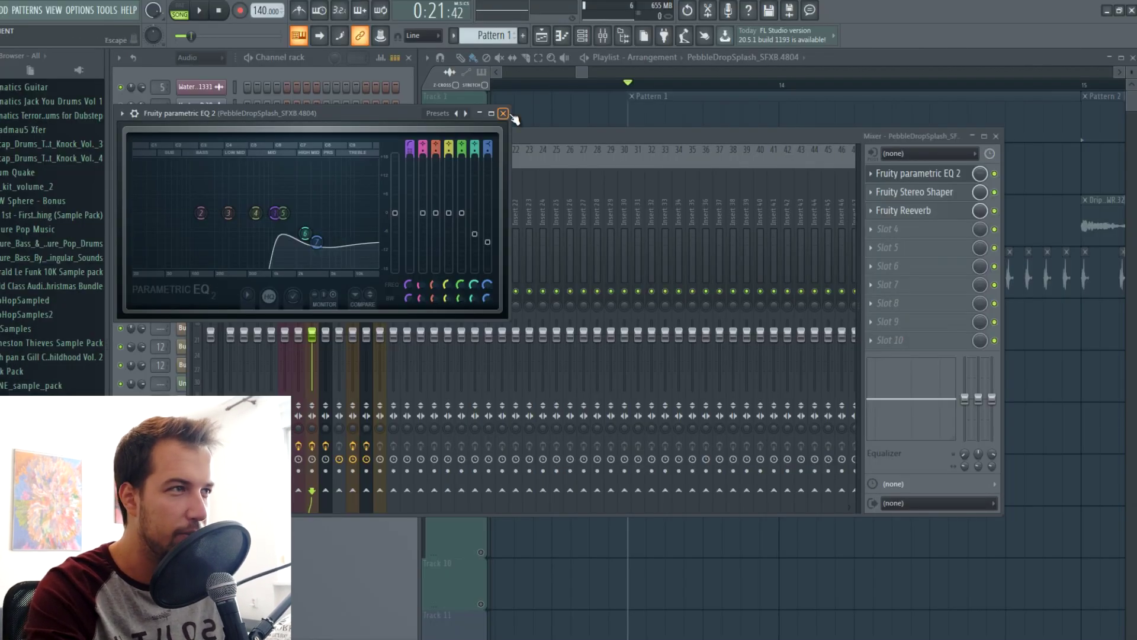
# - Review the Fruity parametric EQ 2, Fruity Stereo Shaper and Fruity Reeverb settings on the PebbleDropSplash mixer insert
pyautogui.click(502, 113)
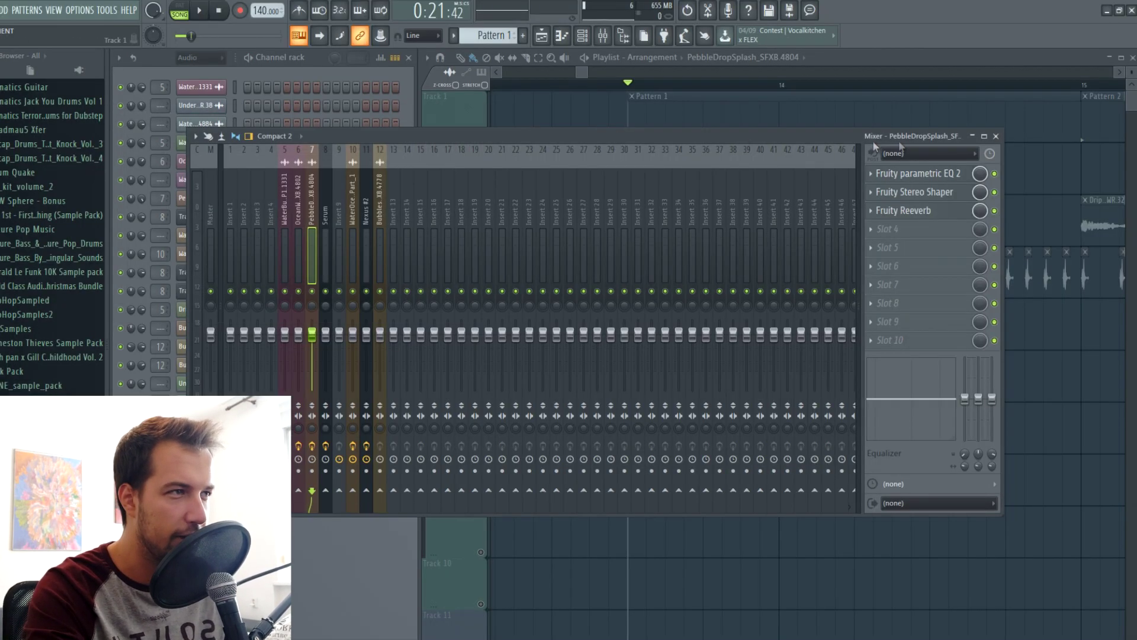
pyautogui.click(996, 135)
pyautogui.click(603, 36)
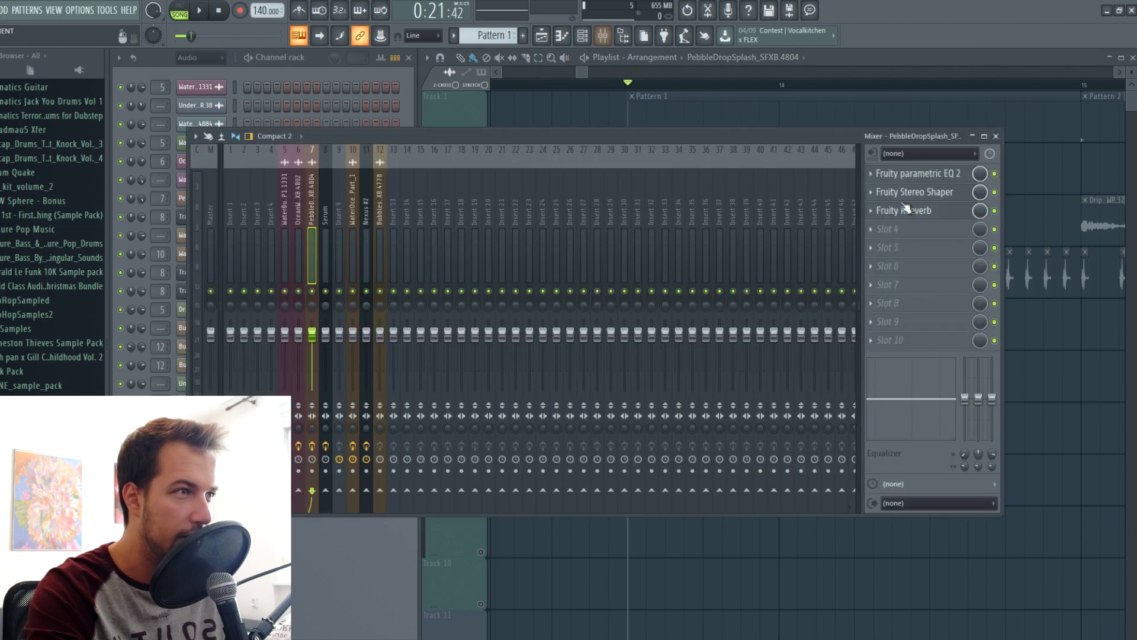
pyautogui.click(906, 193)
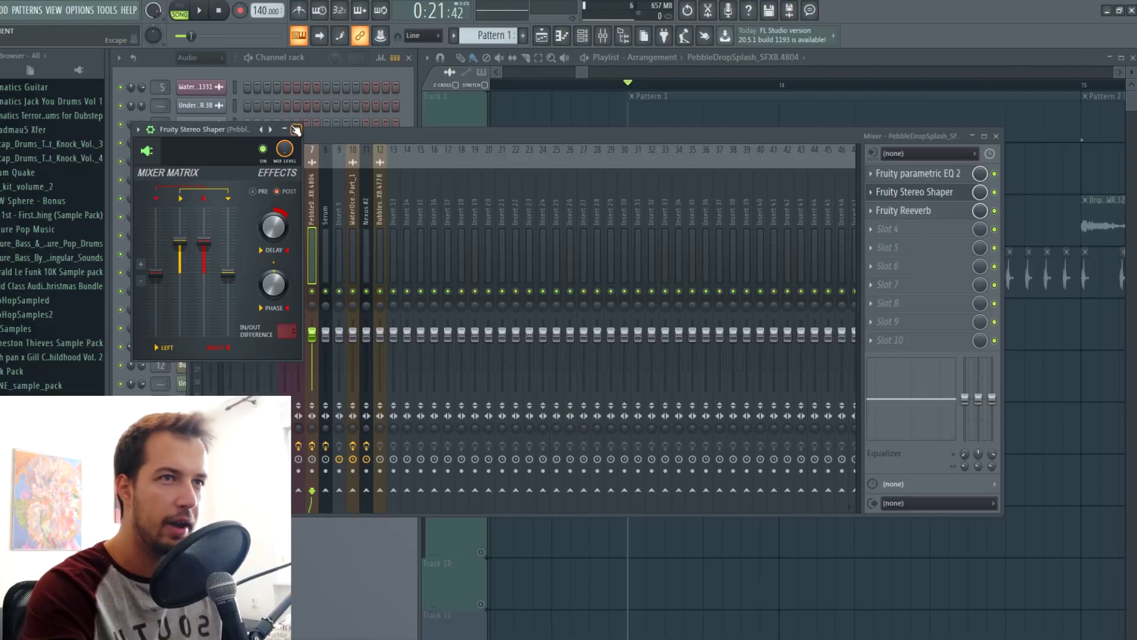
pyautogui.click(297, 130)
pyautogui.click(903, 210)
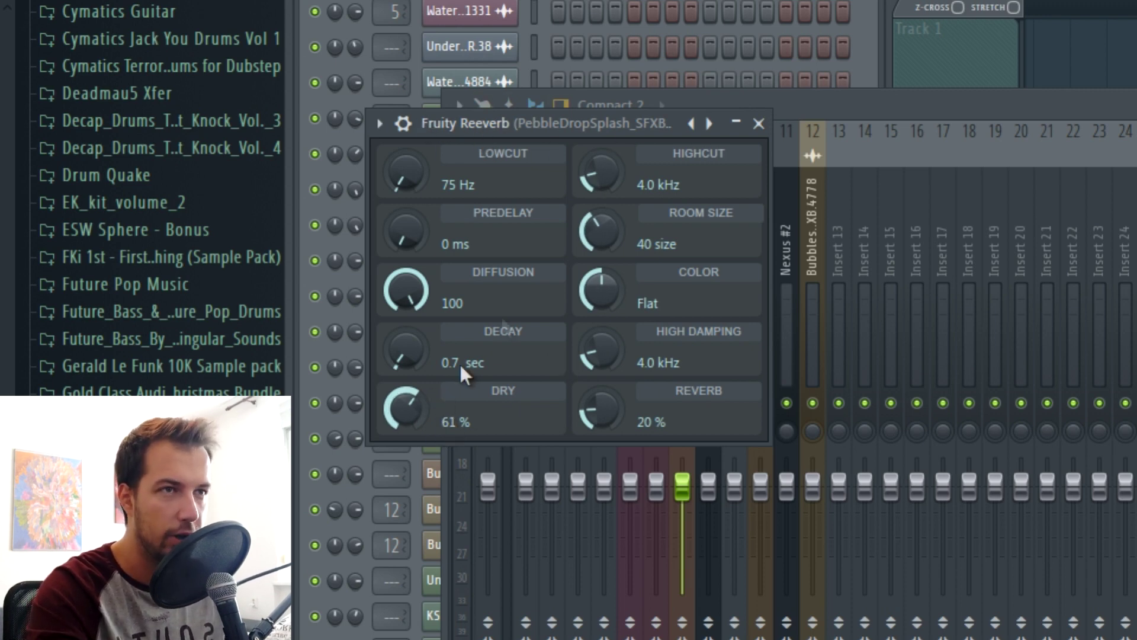
pyautogui.click(759, 123)
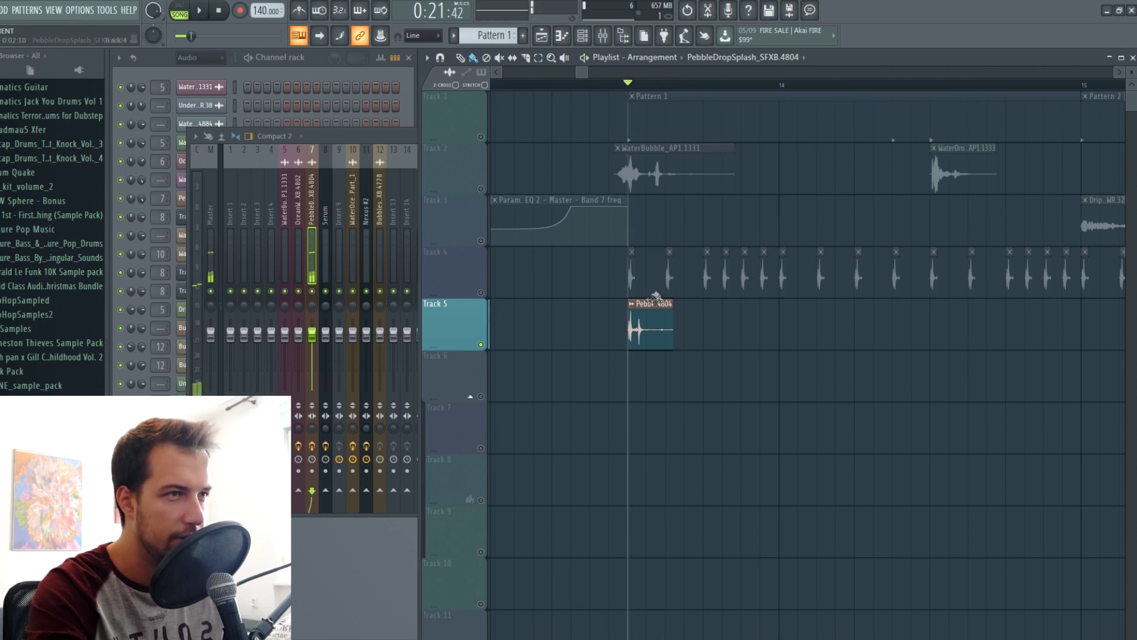
# - Delete the trial pebble clip from Track 5 and audition the soloed pebble rhythm on Track 4
pyautogui.rightClick(655, 320)
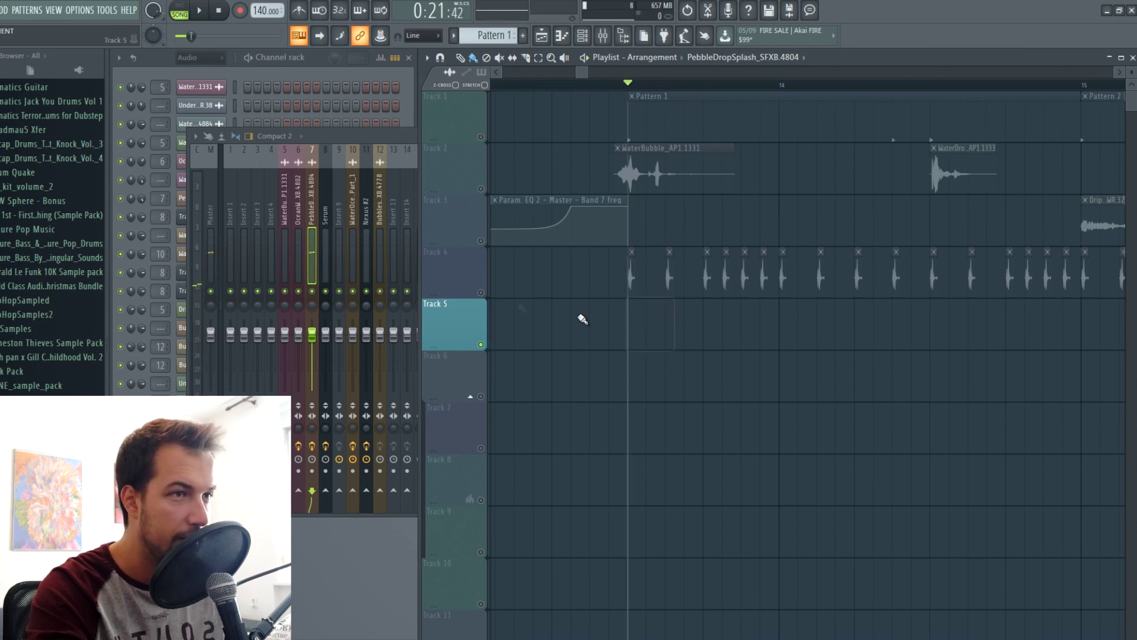
pyautogui.click(478, 290)
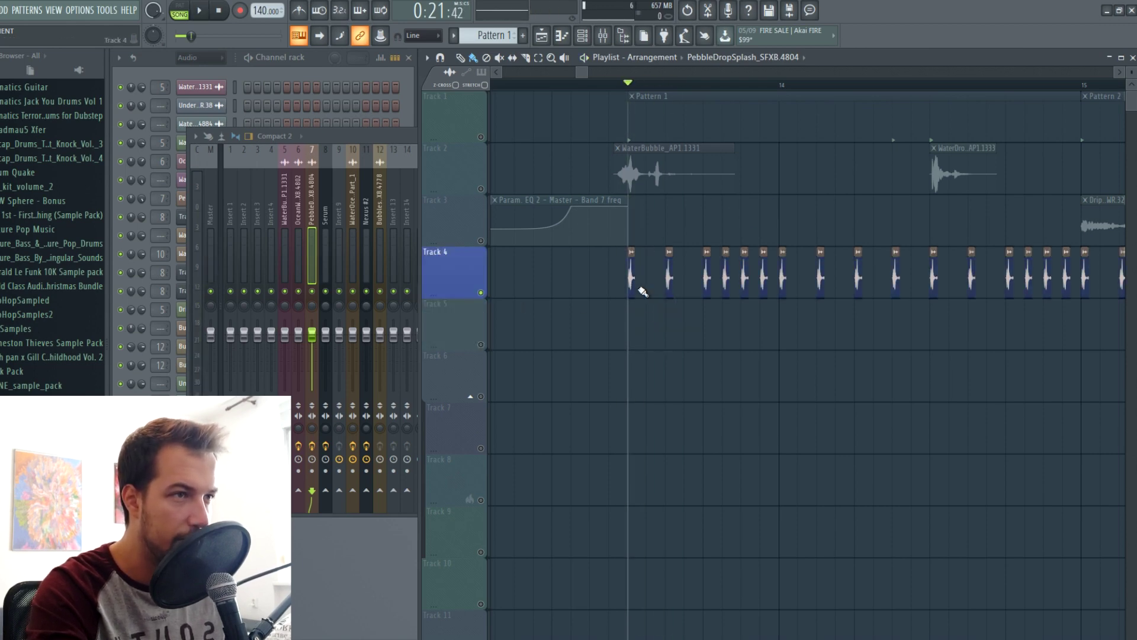
pyautogui.press('space')
pyautogui.press('space')
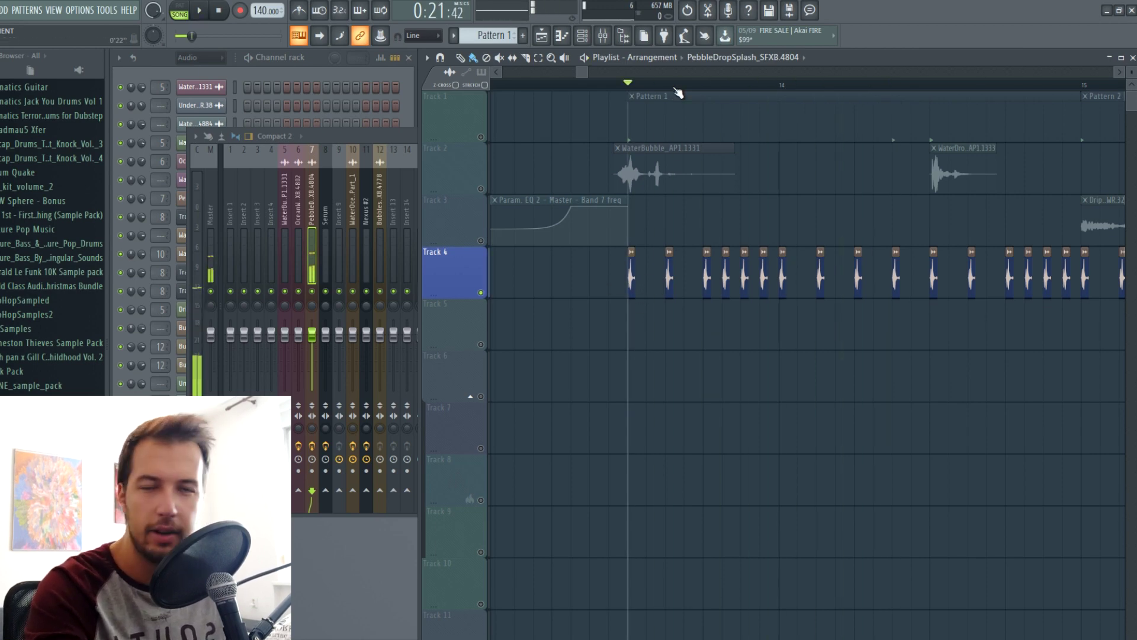
# - Restore all tracks and play the arrangement from the Pattern 1 start in bar 13
pyautogui.scroll(-3, 678, 90)
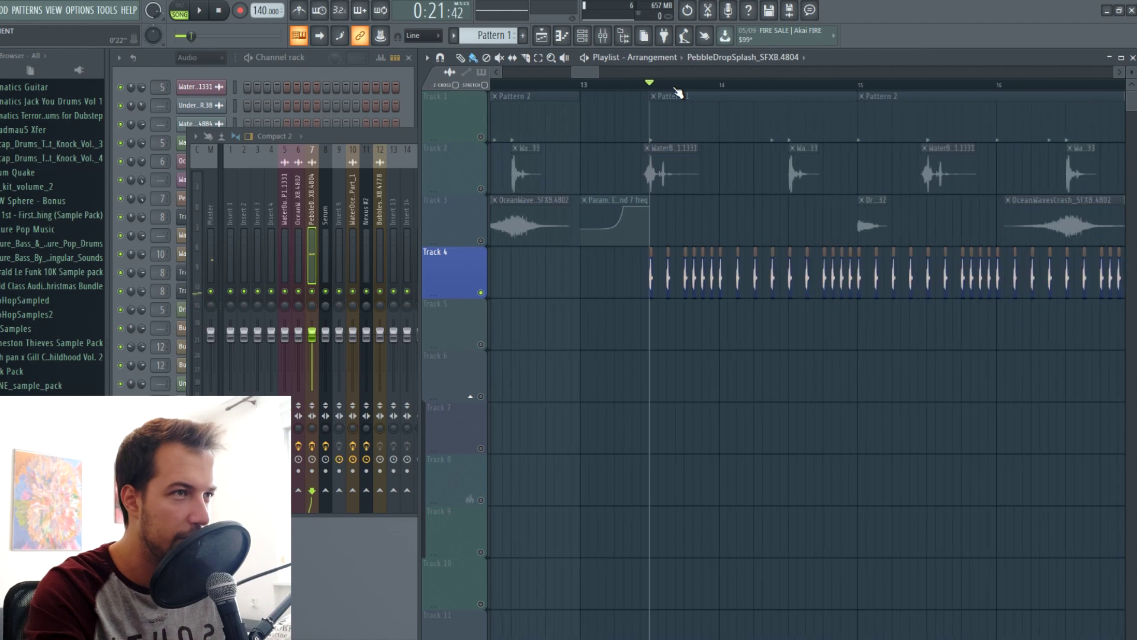
pyautogui.click(487, 240)
pyautogui.rightClick(483, 241)
pyautogui.press('space')
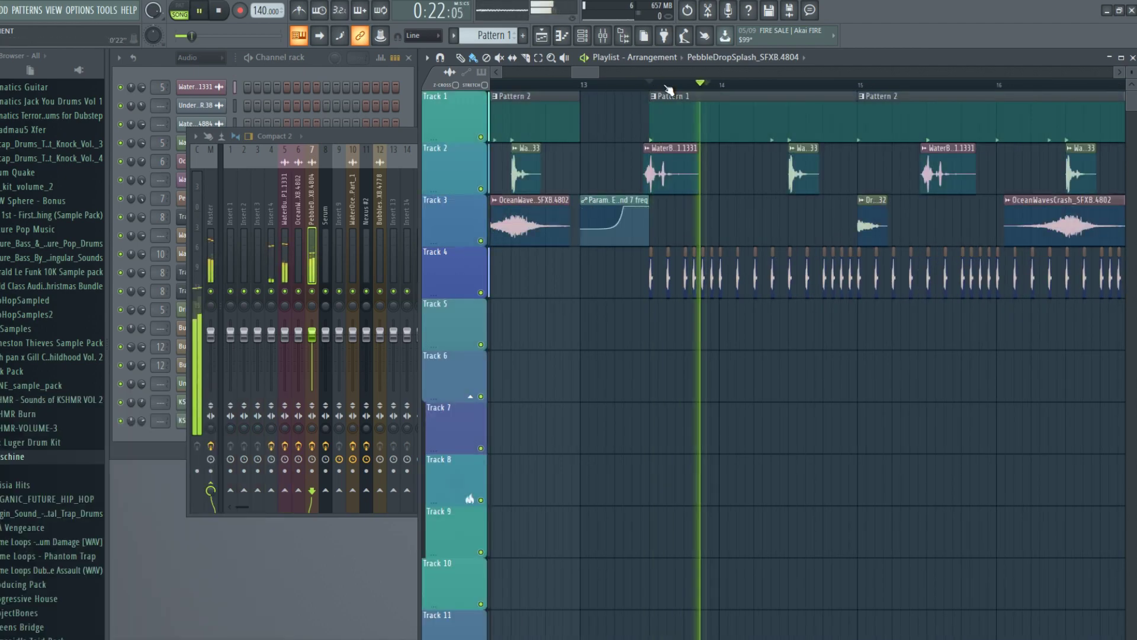
pyautogui.scroll(-2, 667, 88)
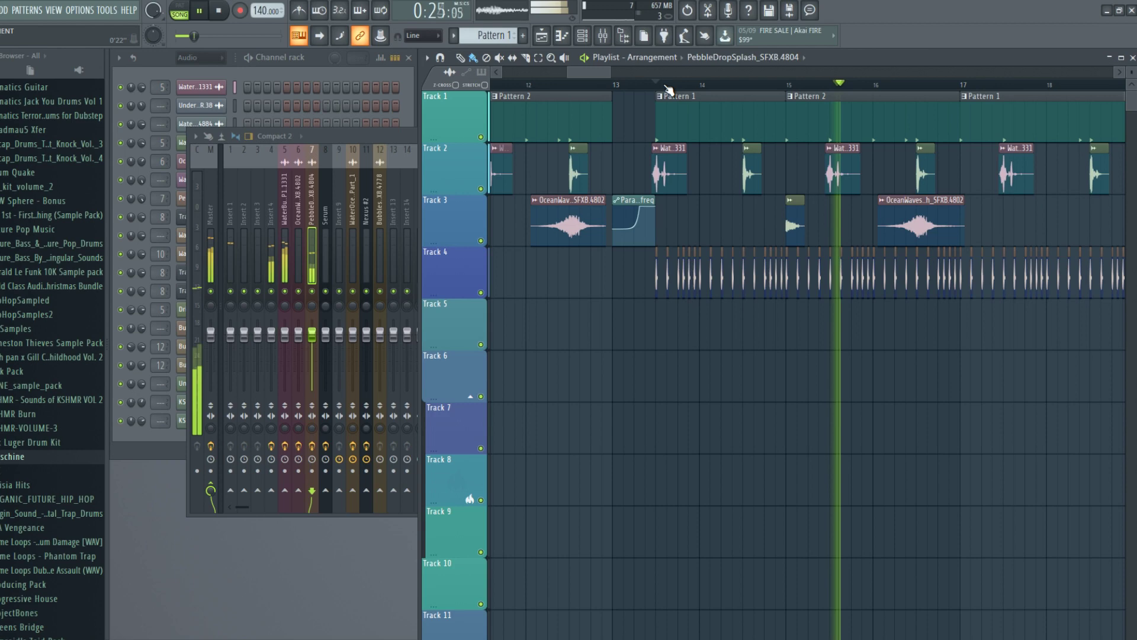
pyautogui.press('space')
# - Solo Track 3 at bar 15, inspect the DripDropPlop_S08WR.32 sample settings and open the effects of its mixer insert
pyautogui.click(788, 86)
pyautogui.scroll(2, 788, 86)
pyautogui.rightClick(480, 241)
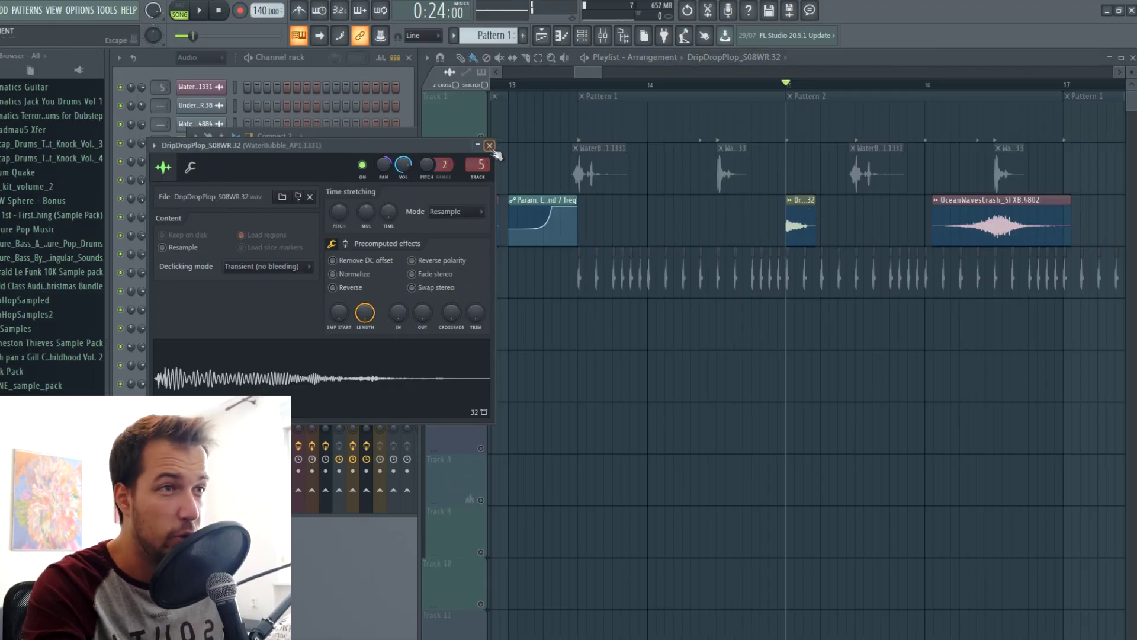
pyautogui.click(490, 145)
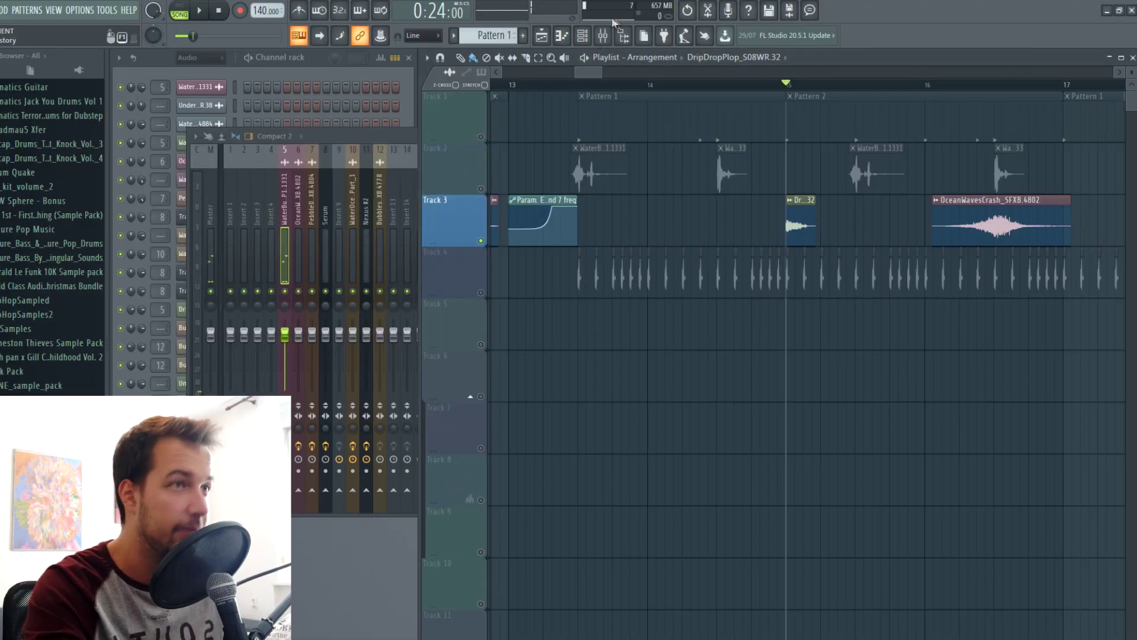
pyautogui.click(603, 35)
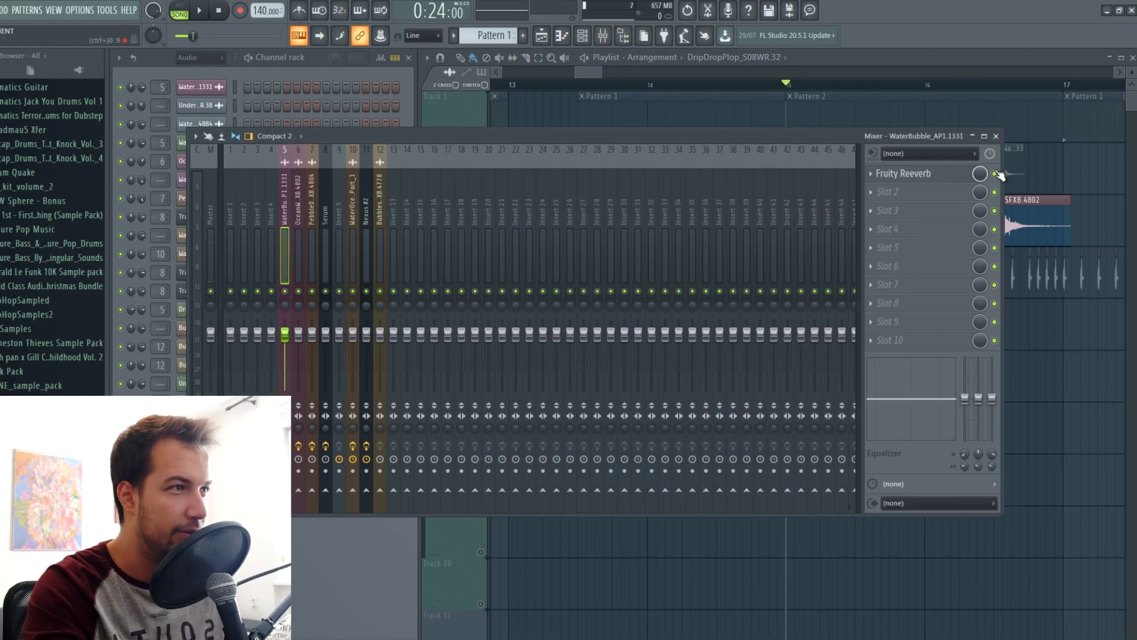
# - Close the mixer, solo Track 6 and audition the KSHMR Crash 02 clip from its start in bar 5
pyautogui.click(996, 137)
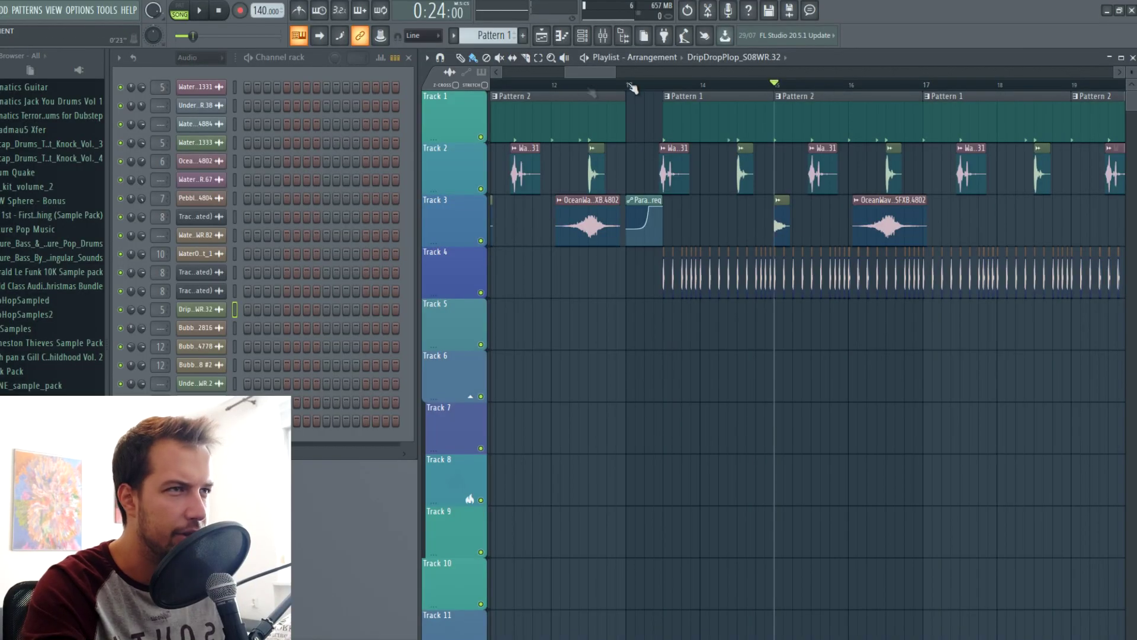
pyautogui.click(631, 87)
pyautogui.scroll(-6, 629, 86)
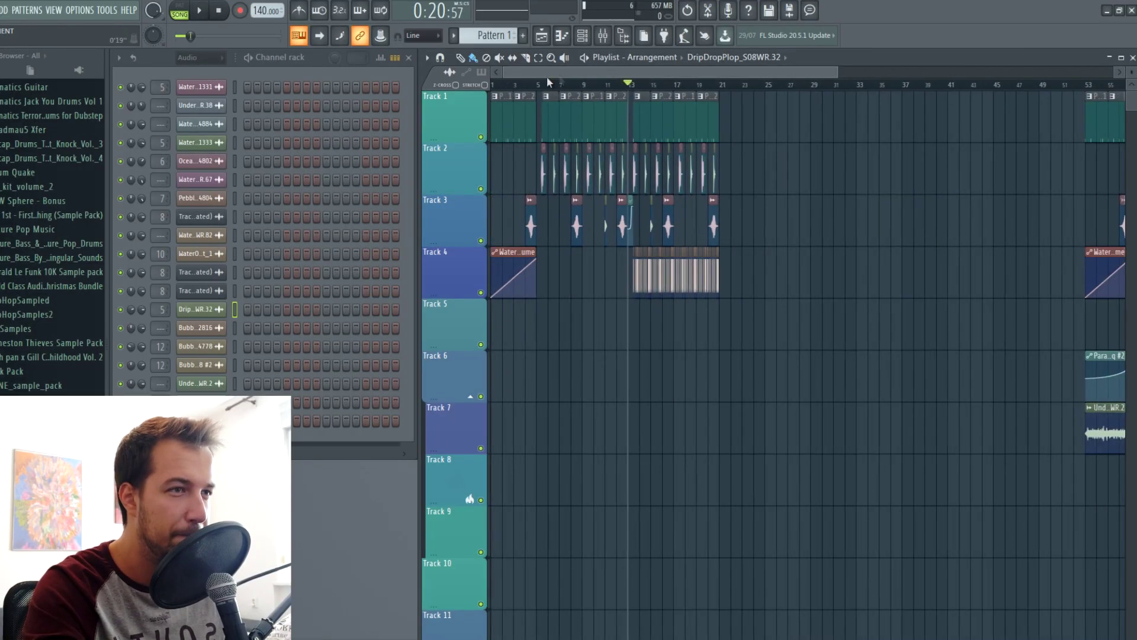
pyautogui.scroll(1, 546, 76)
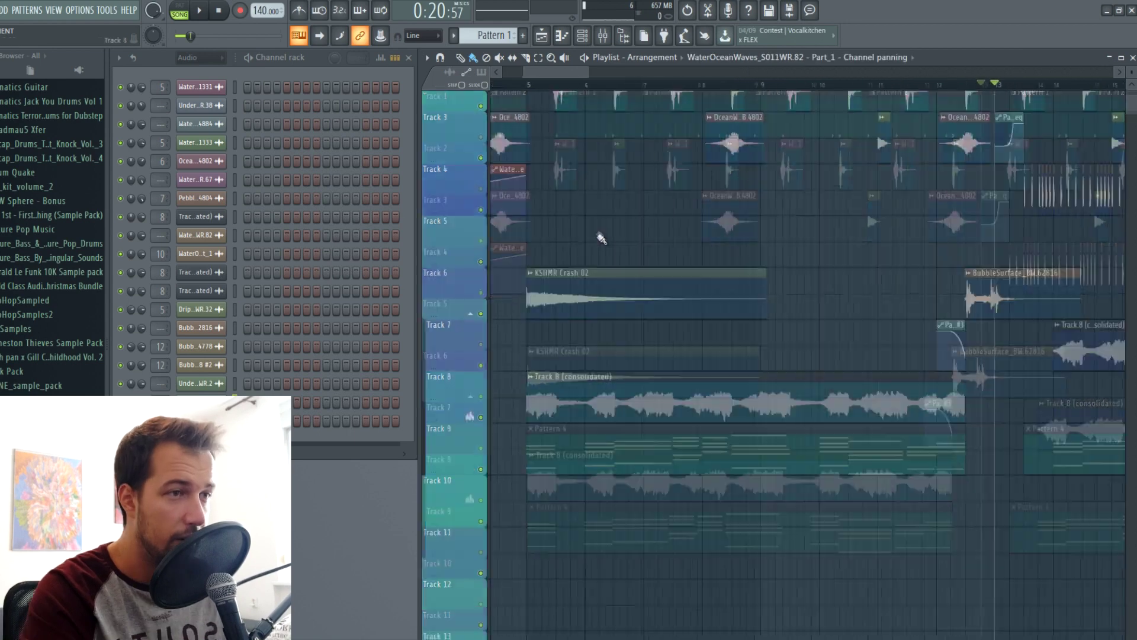
pyautogui.scroll(3, 602, 237)
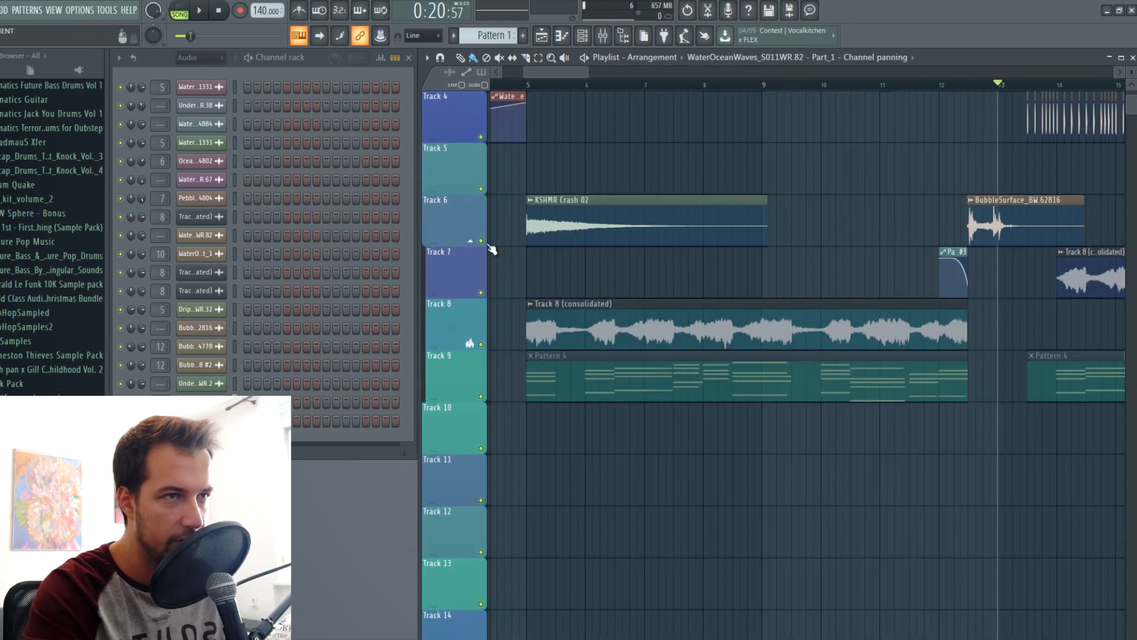
pyautogui.rightClick(481, 241)
pyautogui.click(526, 85)
pyautogui.press('space')
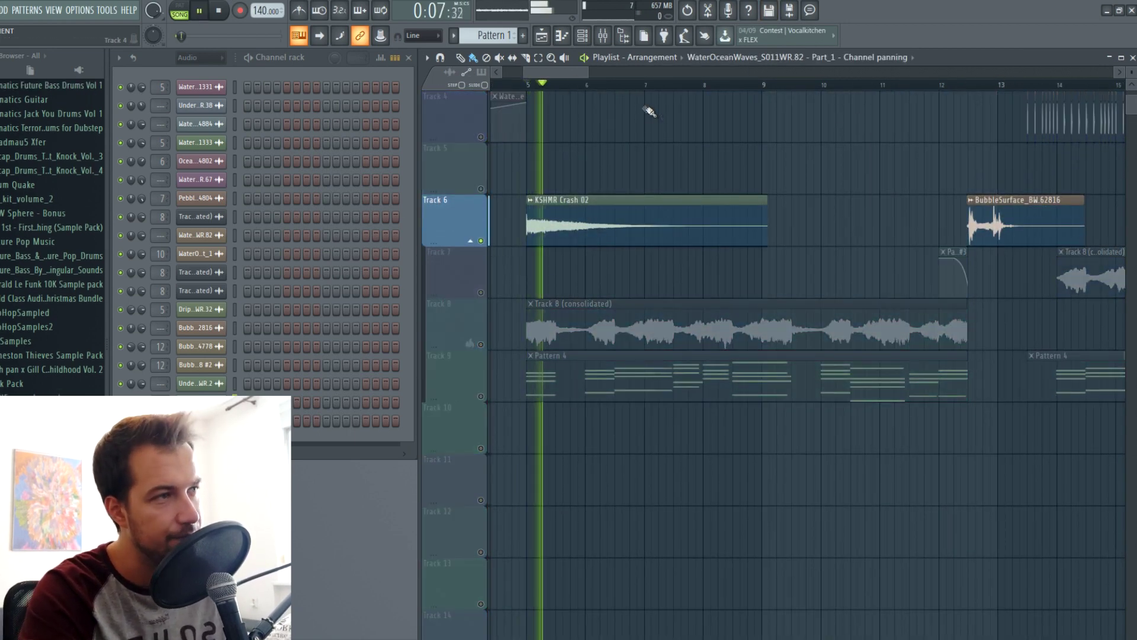
pyautogui.press('space')
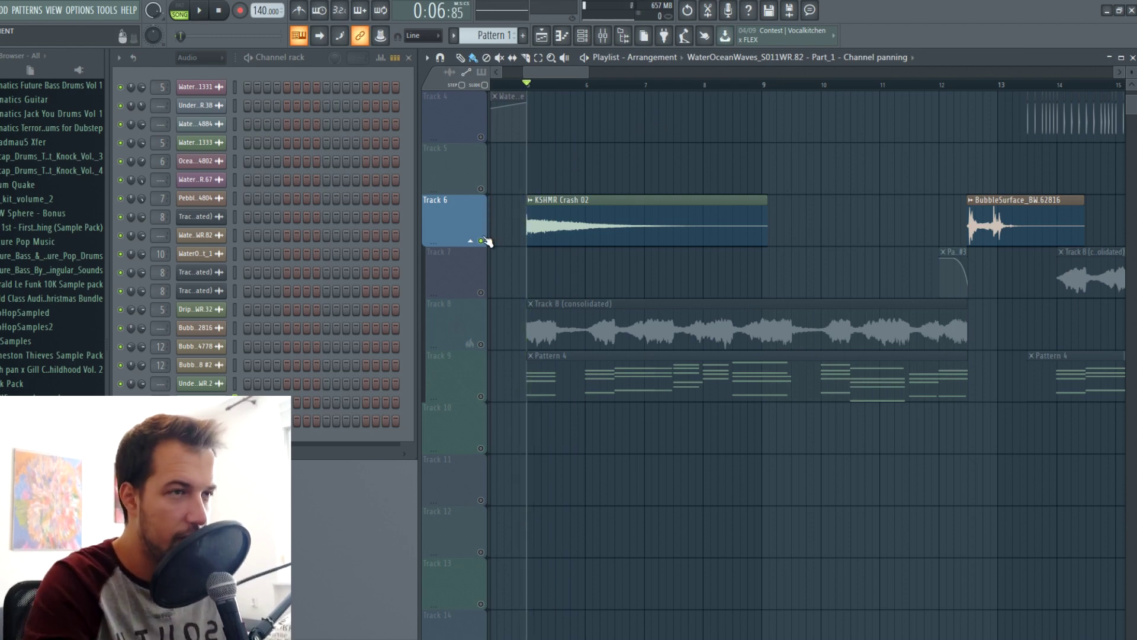
# - Restore the other tracks, solo Track 8 together with Track 9 and play the consolidated audio clip from its start
pyautogui.rightClick(481, 293)
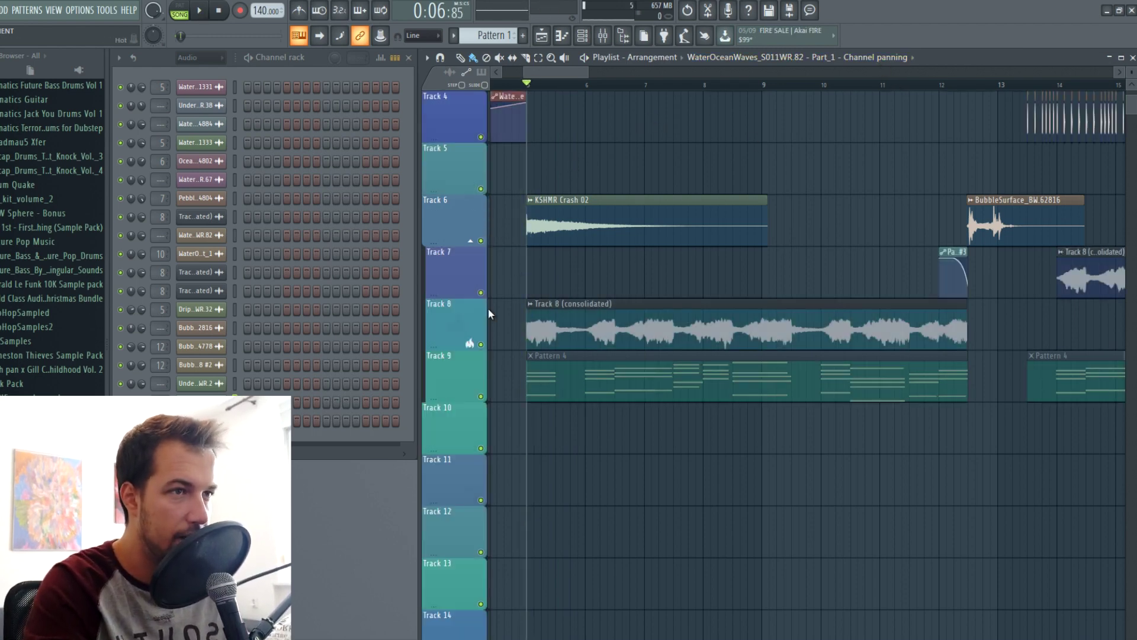
pyautogui.rightClick(482, 336)
pyautogui.press('Escape')
pyautogui.rightClick(481, 344)
pyautogui.click(481, 396)
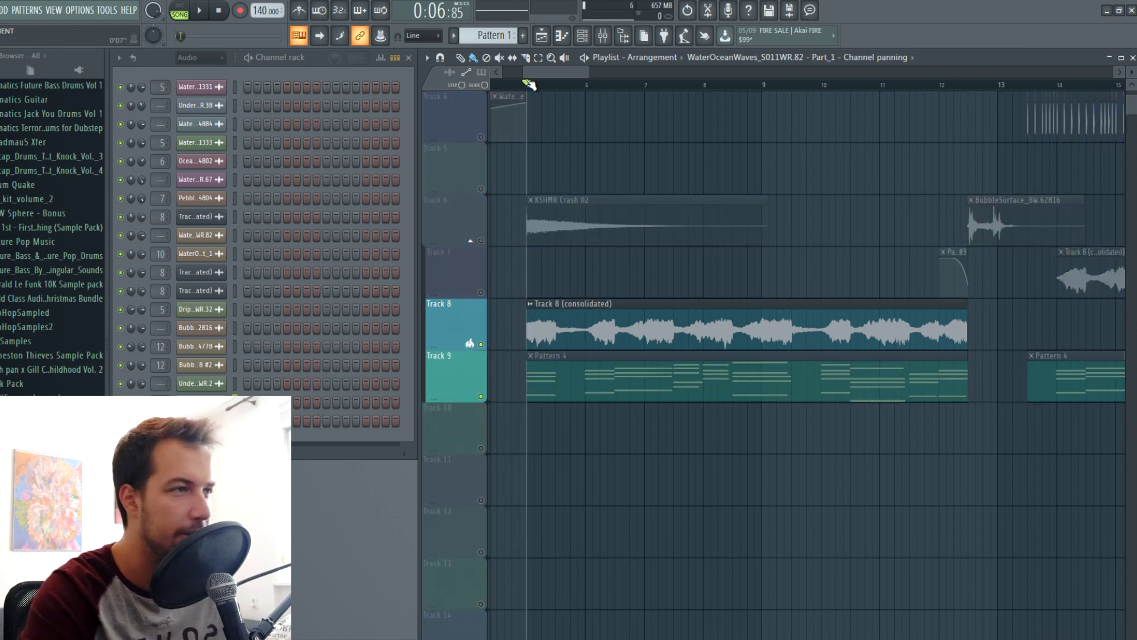
pyautogui.press('space')
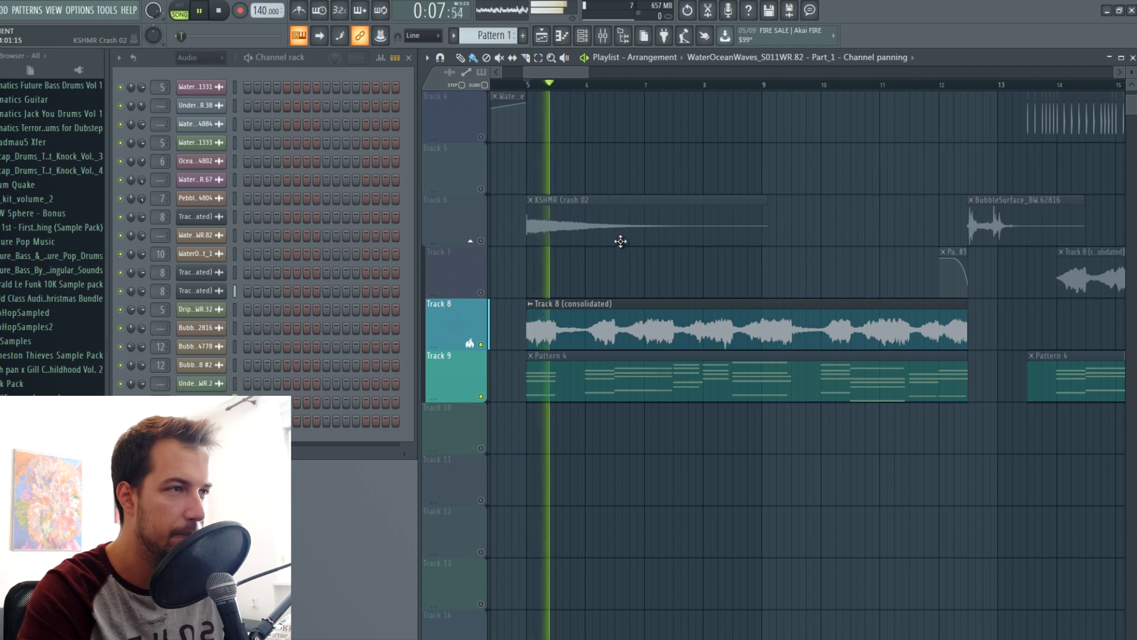
pyautogui.scroll(-5, 619, 95)
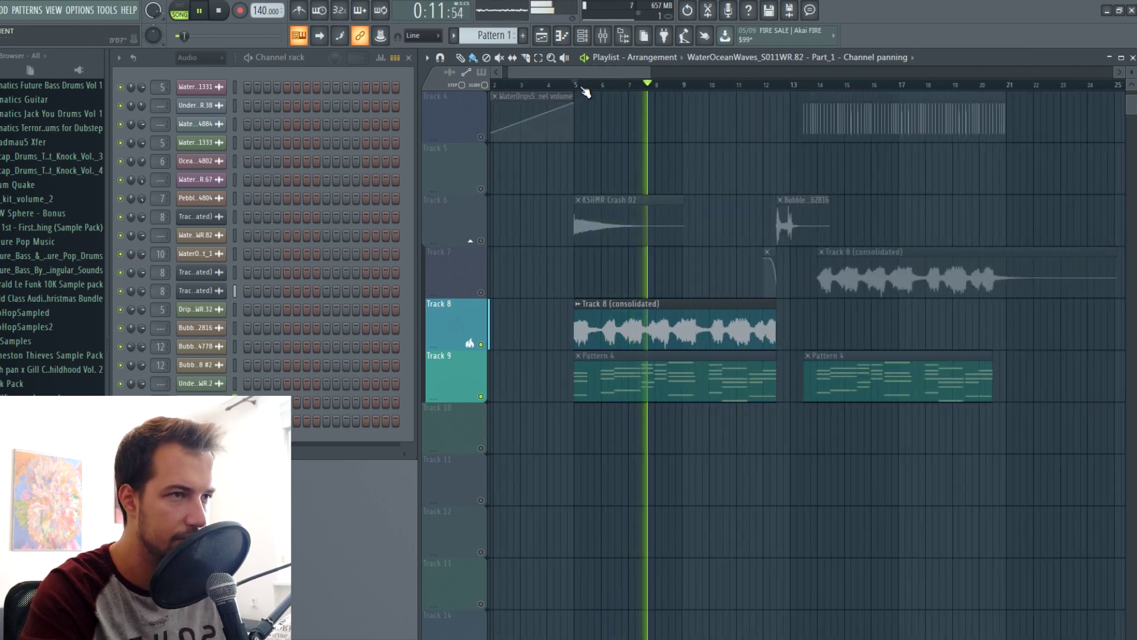
pyautogui.press('space')
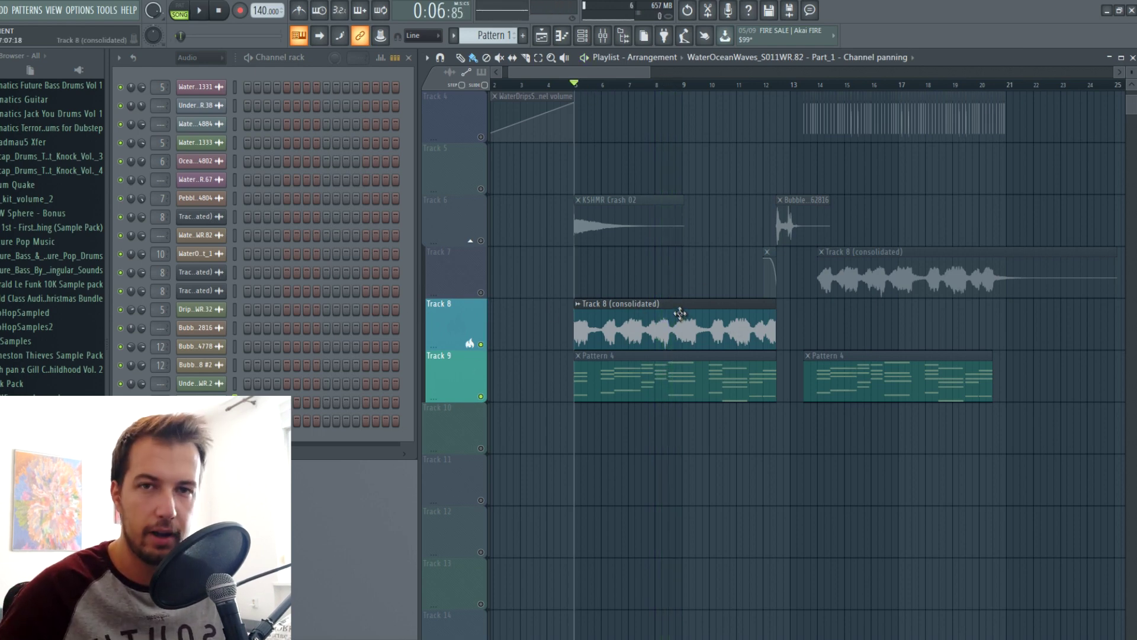
# - Open the Serum notes of Pattern 4 in the piano roll, play the chords and examine the Serum patch
pyautogui.click(640, 389)
pyautogui.press('F7')
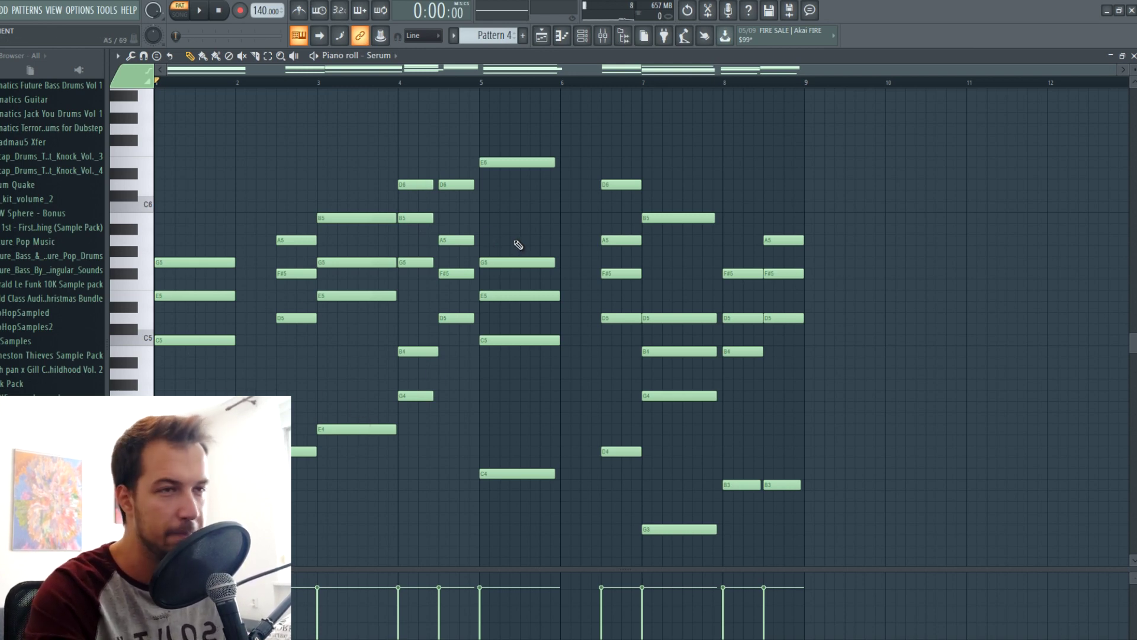
pyautogui.press('space')
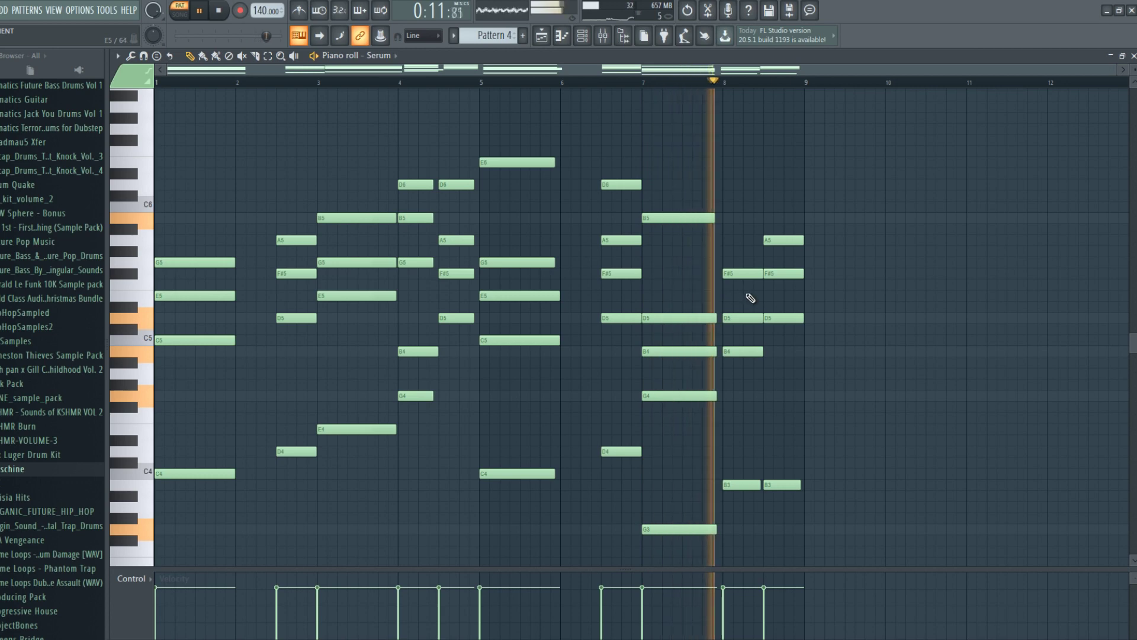
pyautogui.press('space')
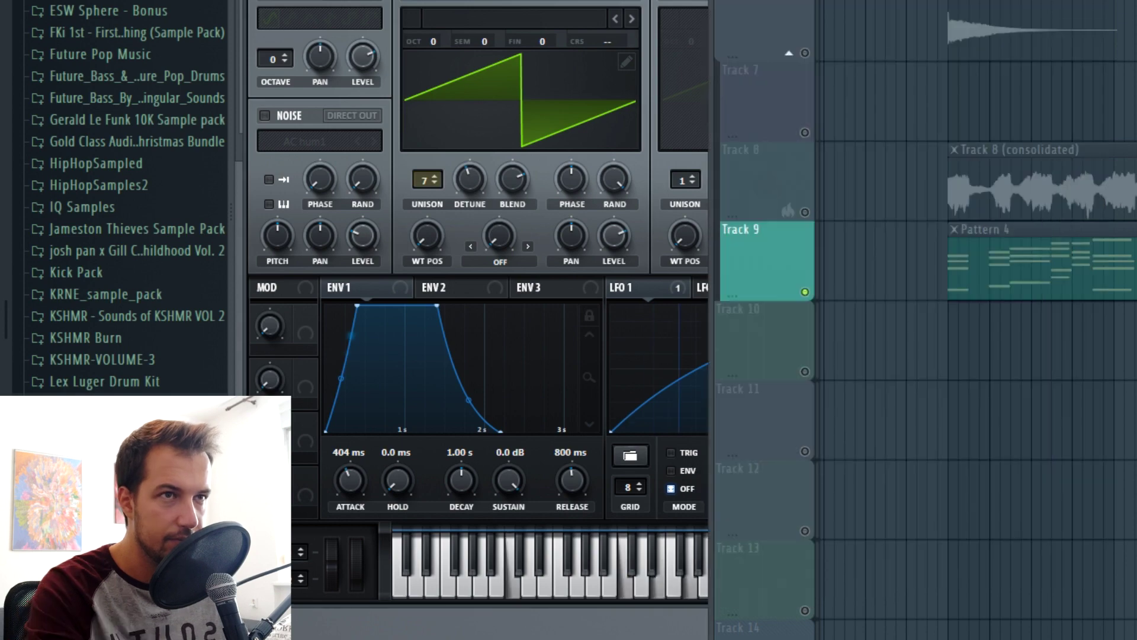
pyautogui.press('space')
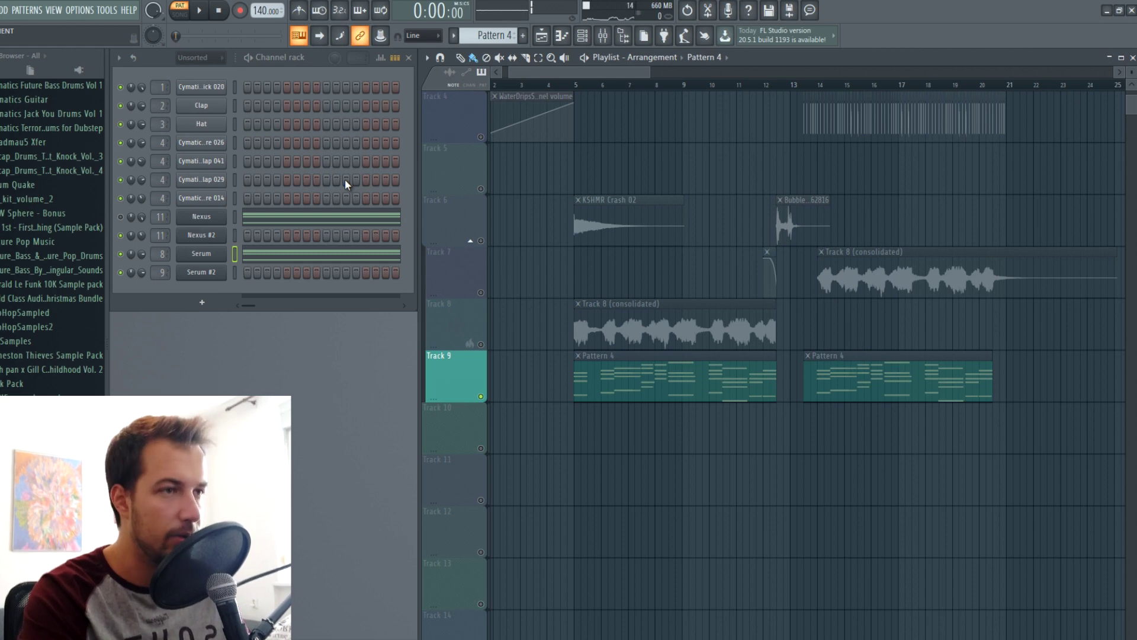
# - Play Track 8 alongside Track 9, and review the Fruity parametric EQ 2 and Fruity Reeverb on the Serum mixer insert
pyautogui.click(485, 345)
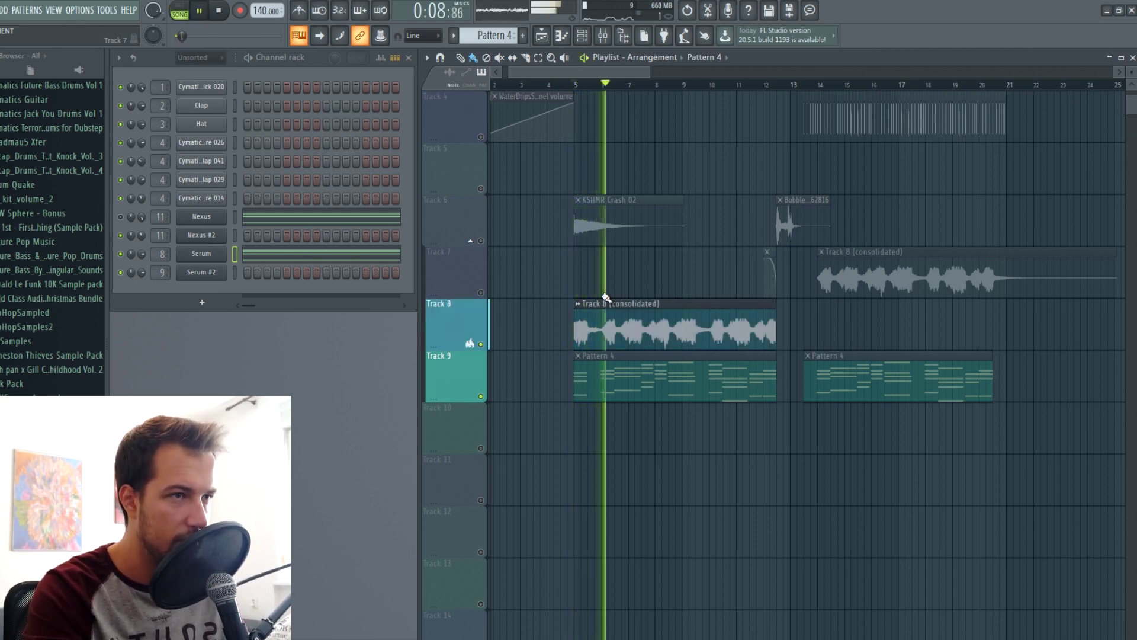
pyautogui.press('space')
pyautogui.doubleClick(686, 331)
pyautogui.click(550, 207)
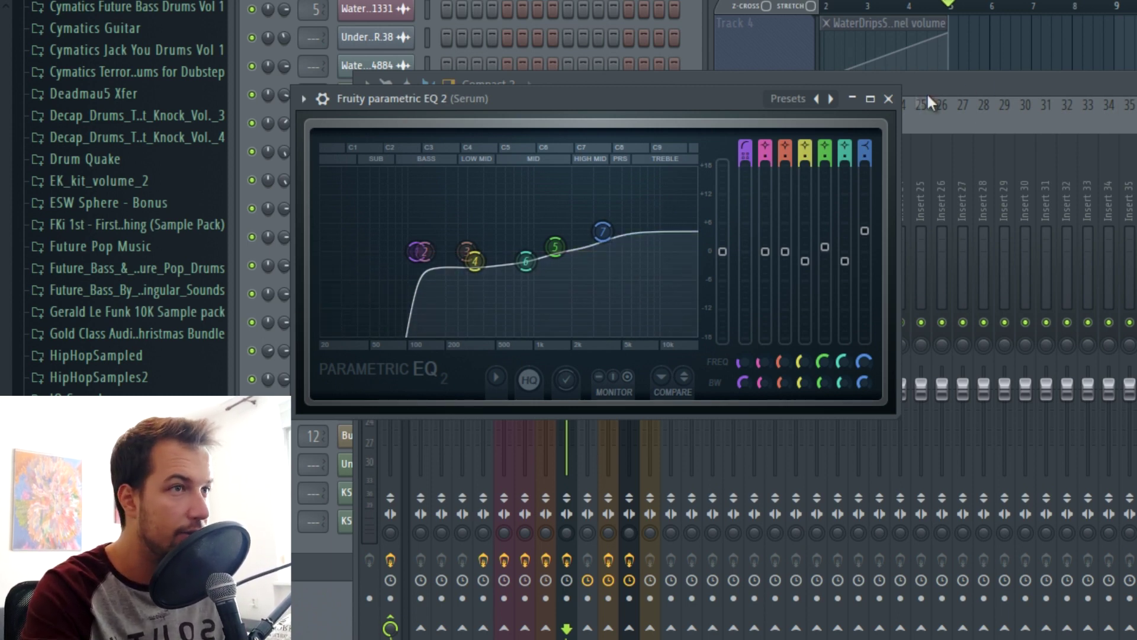
pyautogui.click(887, 98)
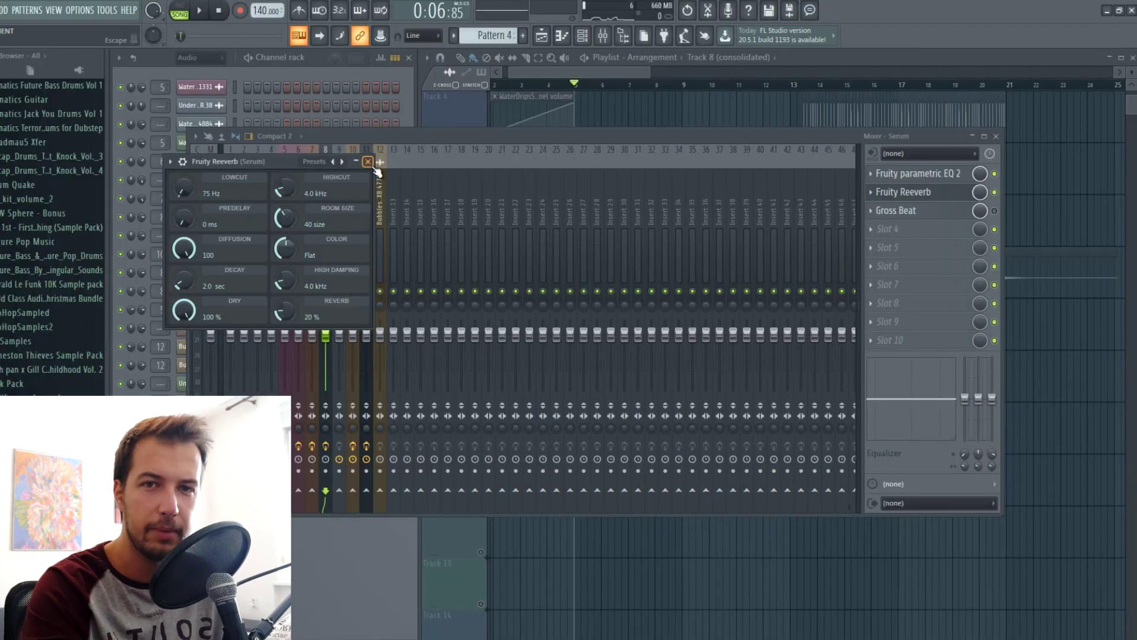
pyautogui.click(368, 162)
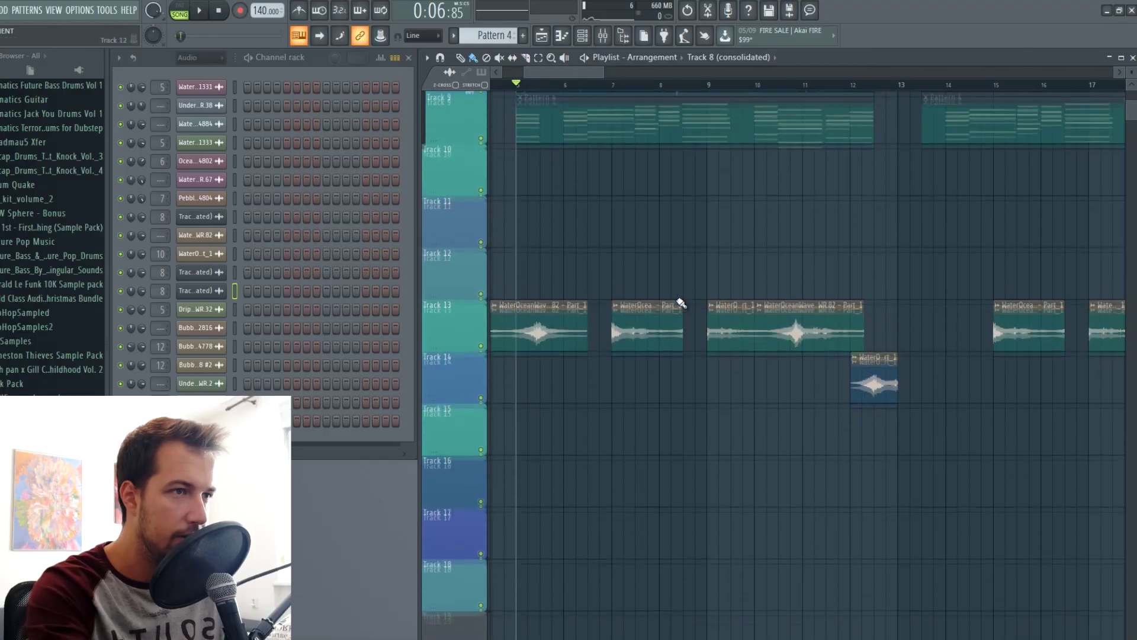
# - Audition the WaterOceanWaves clips on soloed Tracks 11 to 13 and enable Track 14 alongside them
pyautogui.scroll(-1, 681, 303)
pyautogui.moveTo(598, 76); pyautogui.dragTo(687, 76)
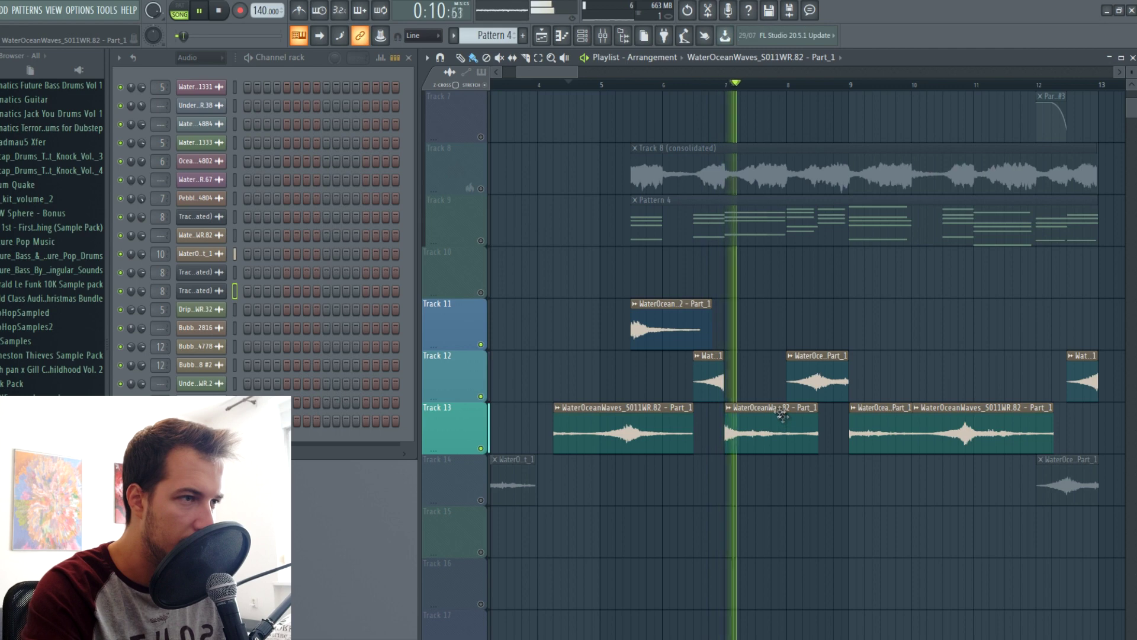
pyautogui.moveTo(561, 72); pyautogui.dragTo(570, 72)
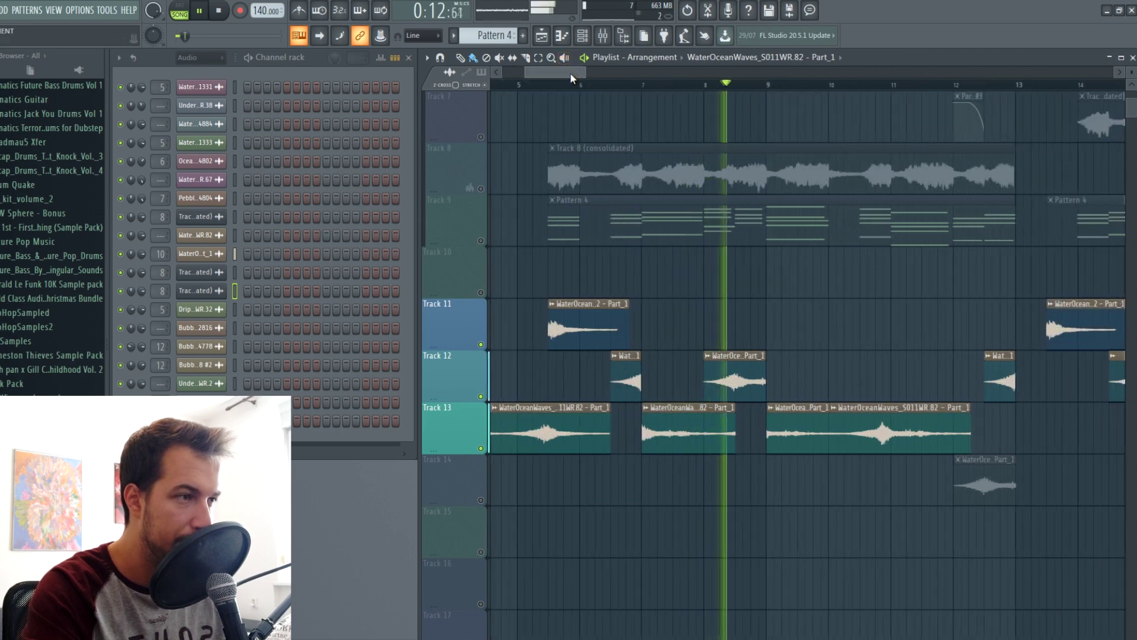
pyautogui.click(481, 499)
pyautogui.press('space')
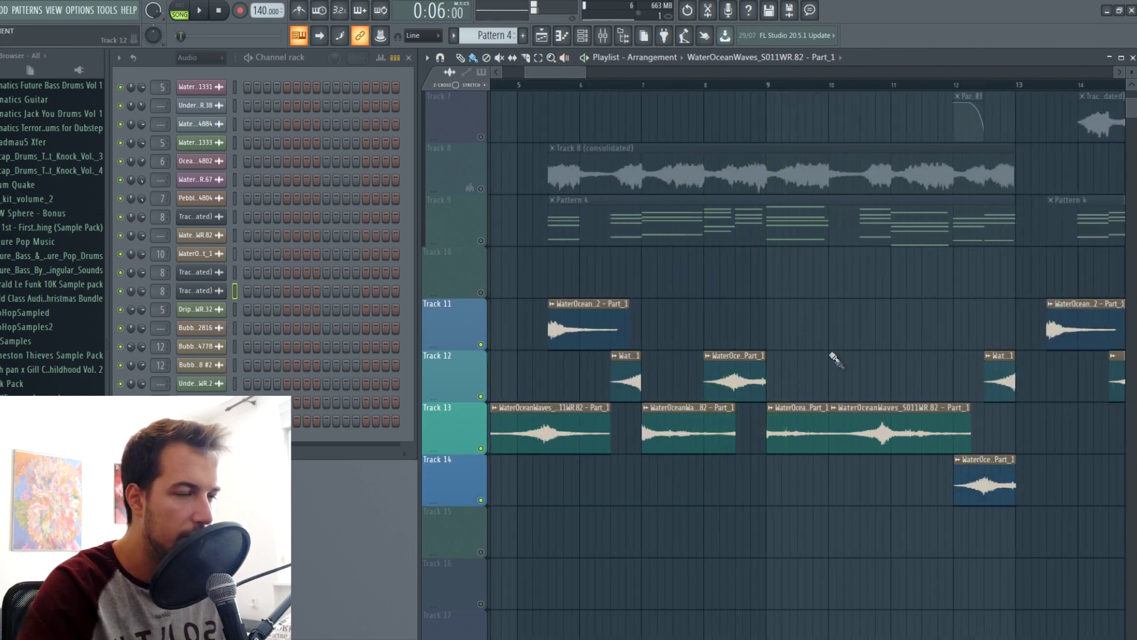
# - Enable Track 8 and play its chords together with the ocean wave clips on Tracks 11 to 14 from bar 5
pyautogui.moveTo(581, 73); pyautogui.dragTo(563, 72)
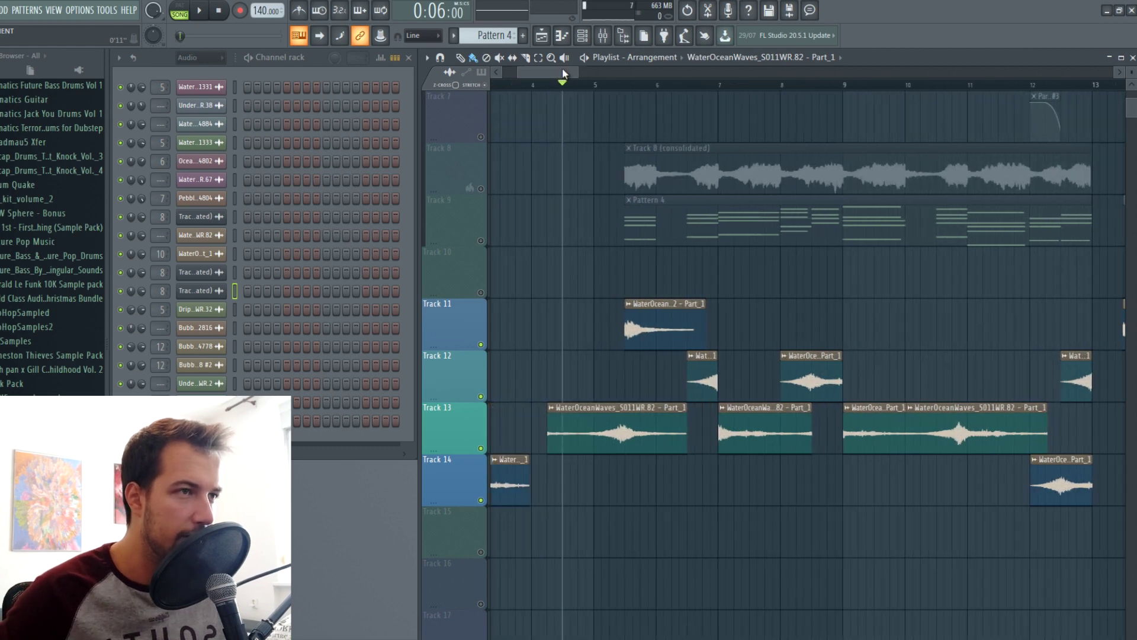
pyautogui.click(481, 189)
pyautogui.moveTo(580, 85); pyautogui.dragTo(595, 85)
pyautogui.press('space')
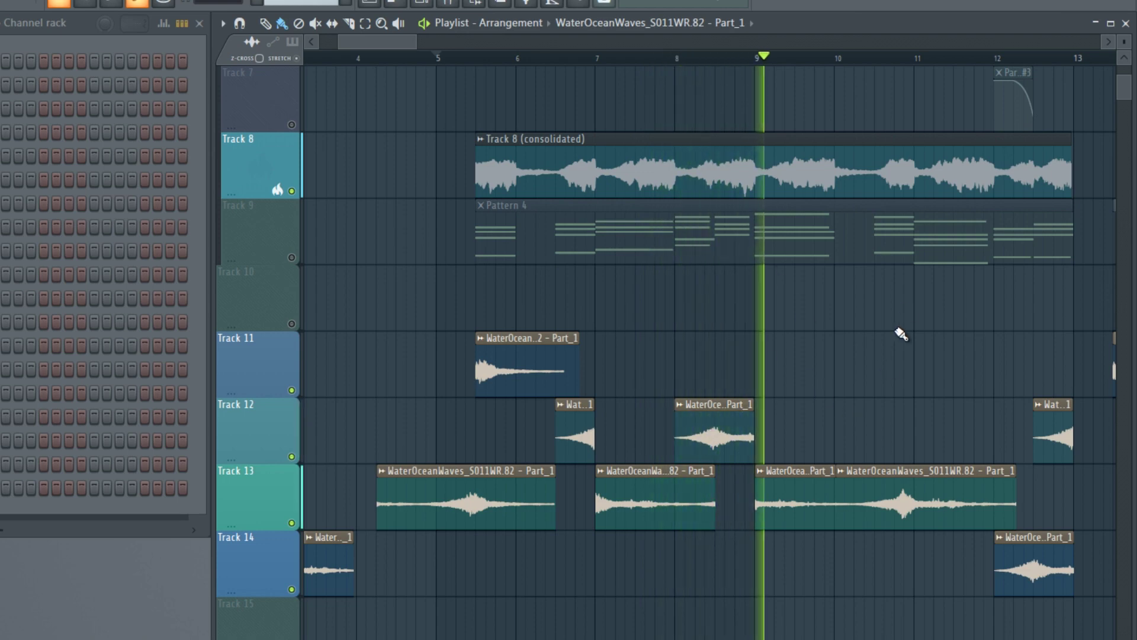
pyautogui.moveTo(387, 44); pyautogui.dragTo(400, 45)
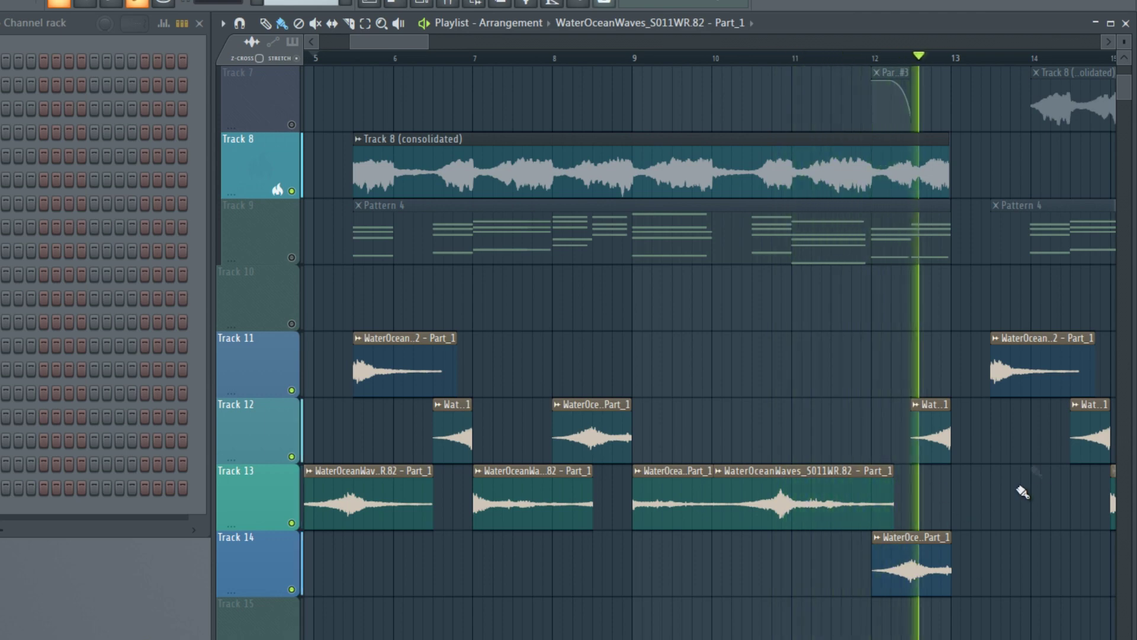
pyautogui.press('space')
# - Replay the ending of the chords and ocean waves from bar 12
pyautogui.click(875, 59)
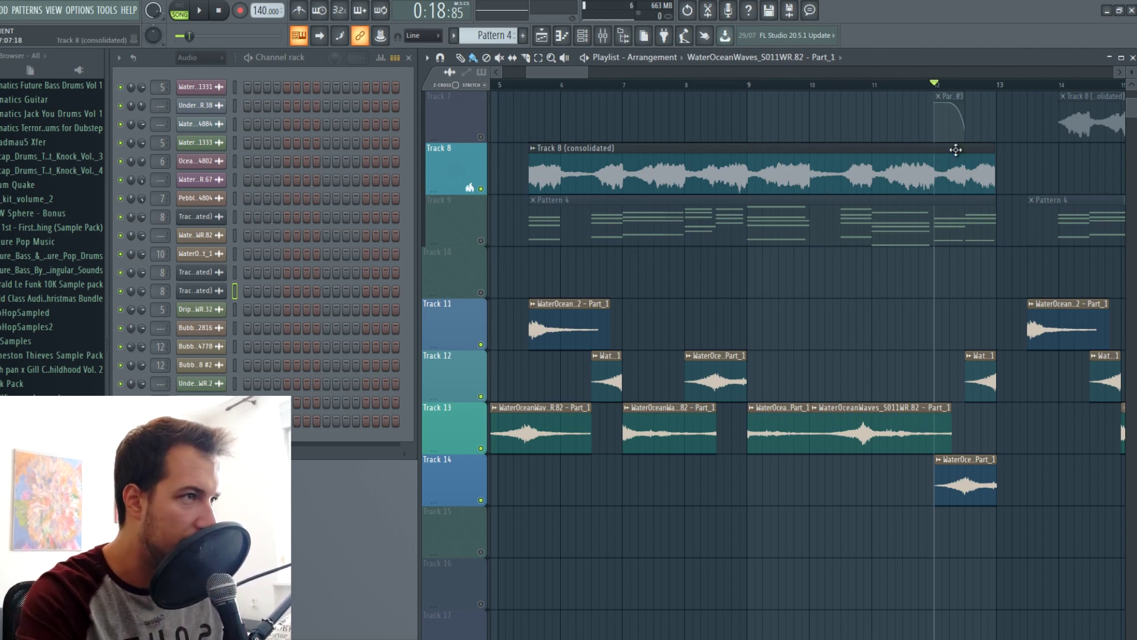
pyautogui.press('space')
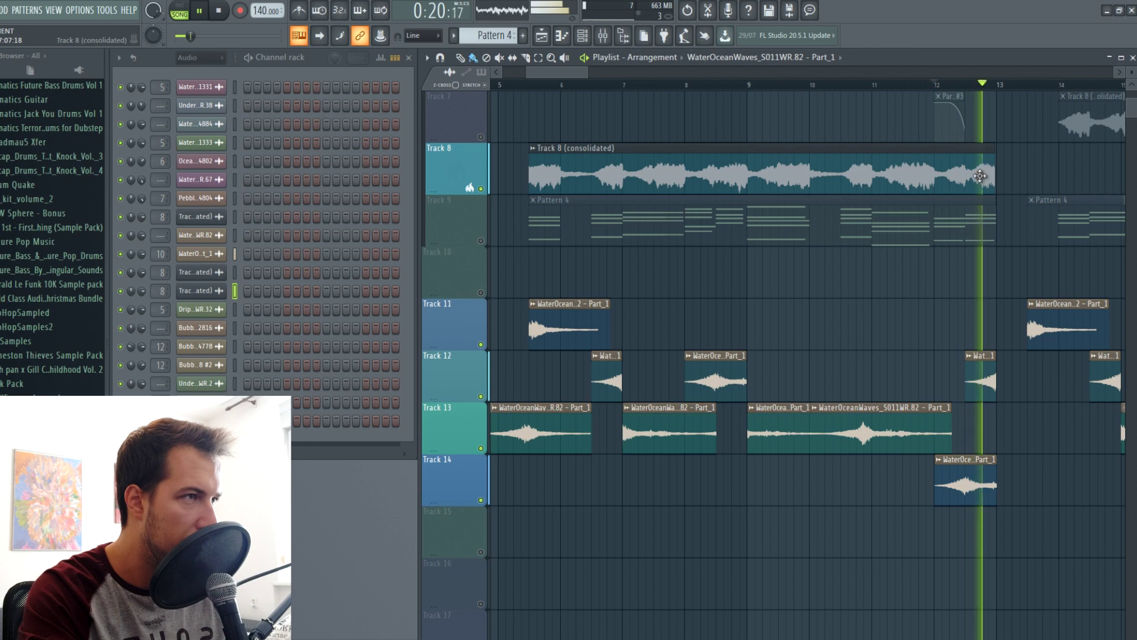
pyautogui.hscroll(-2, 575, 74)
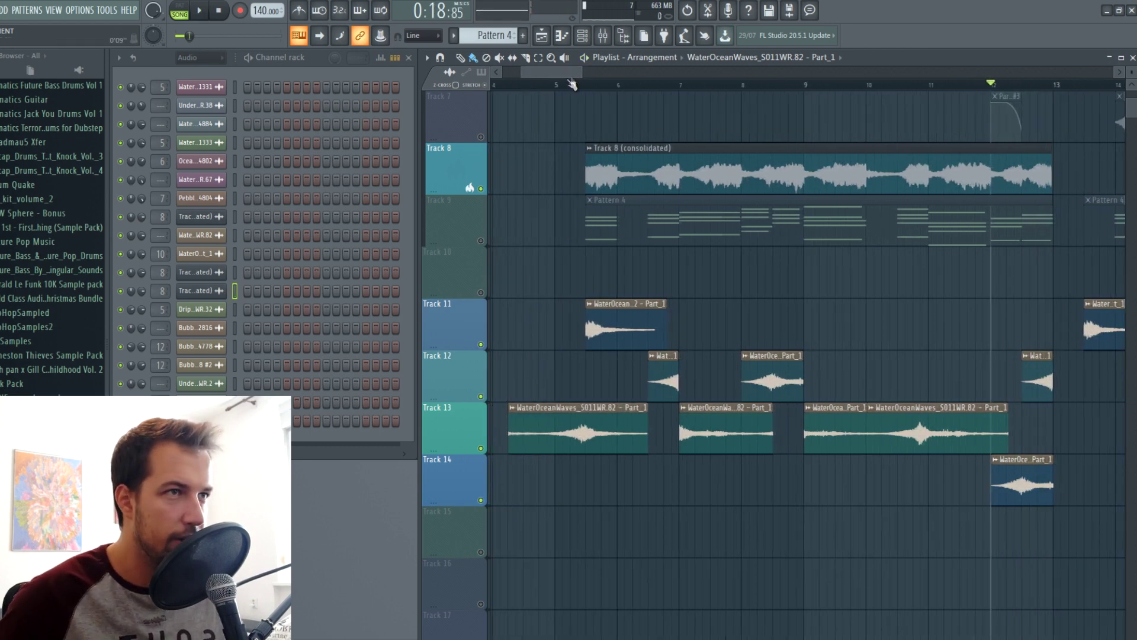
# - Open the mixer insert of the Track 13 WaterOceanWaves sample and review its Fruity Stereo Shaper, Fruity parametric EQ 2 and Fruity Reeverb
pyautogui.click(557, 82)
pyautogui.doubleClick(597, 441)
pyautogui.click(418, 237)
pyautogui.click(923, 174)
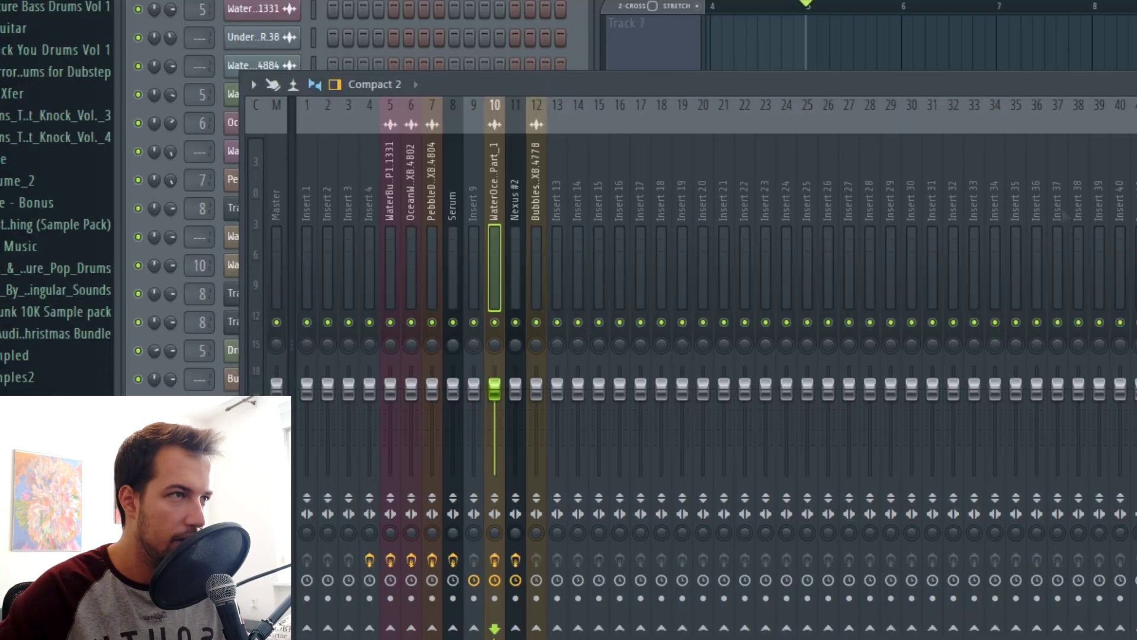
pyautogui.click(918, 192)
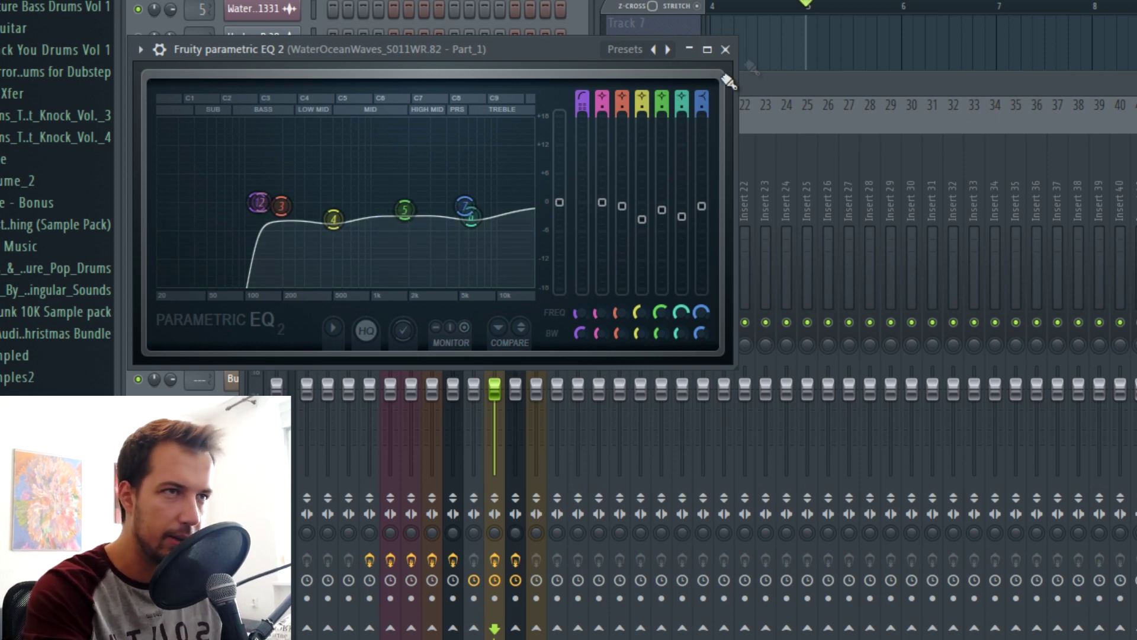
pyautogui.click(725, 49)
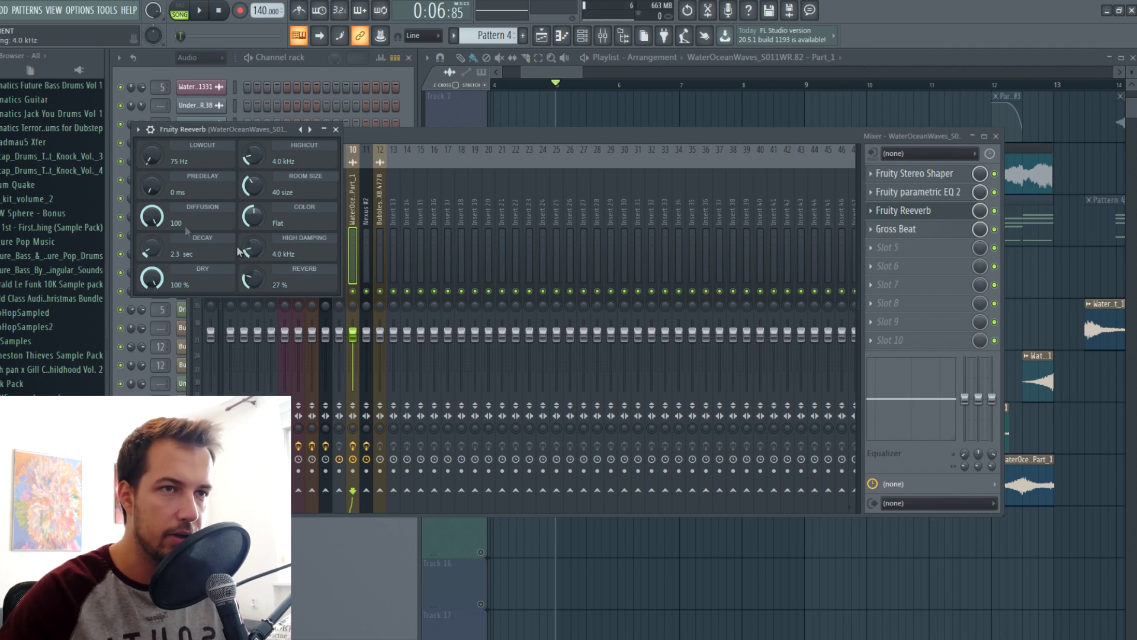
pyautogui.click(343, 132)
# - Examine the Gross Beat sidechain volume envelope on the WaterOceanWaves insert while playing the arrangement from bar 5
pyautogui.click(906, 229)
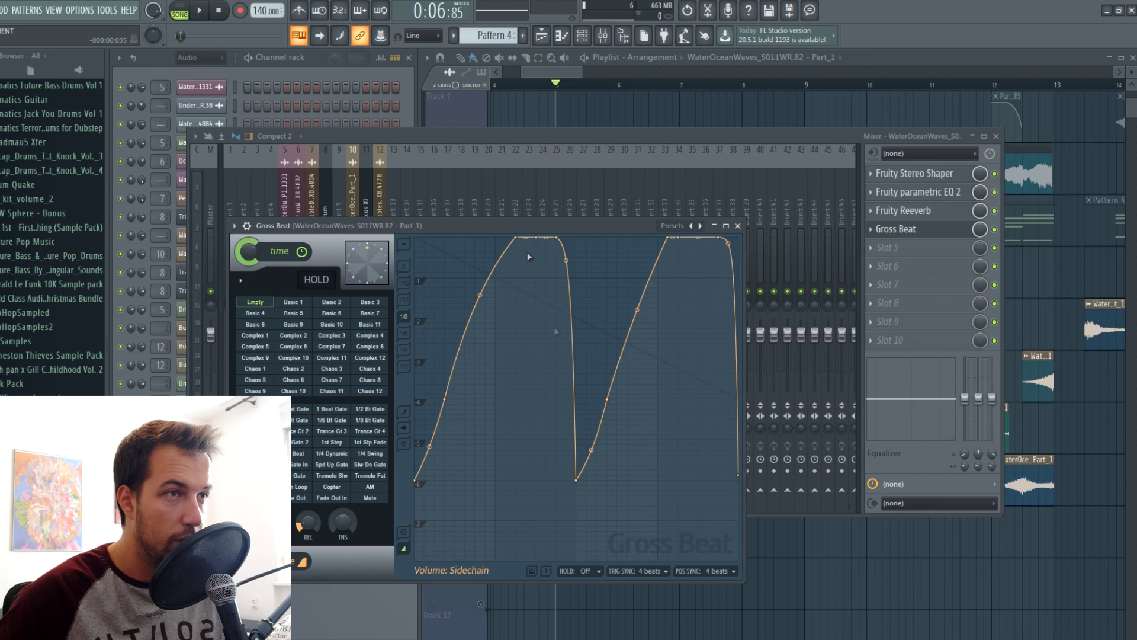
pyautogui.click(849, 65)
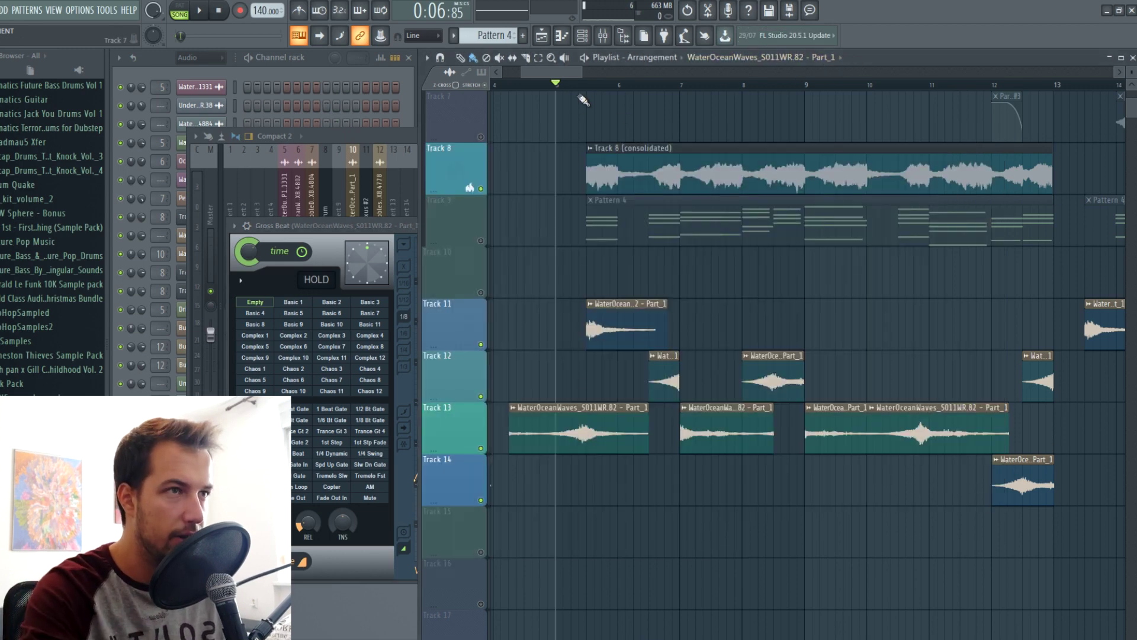
pyautogui.click(386, 238)
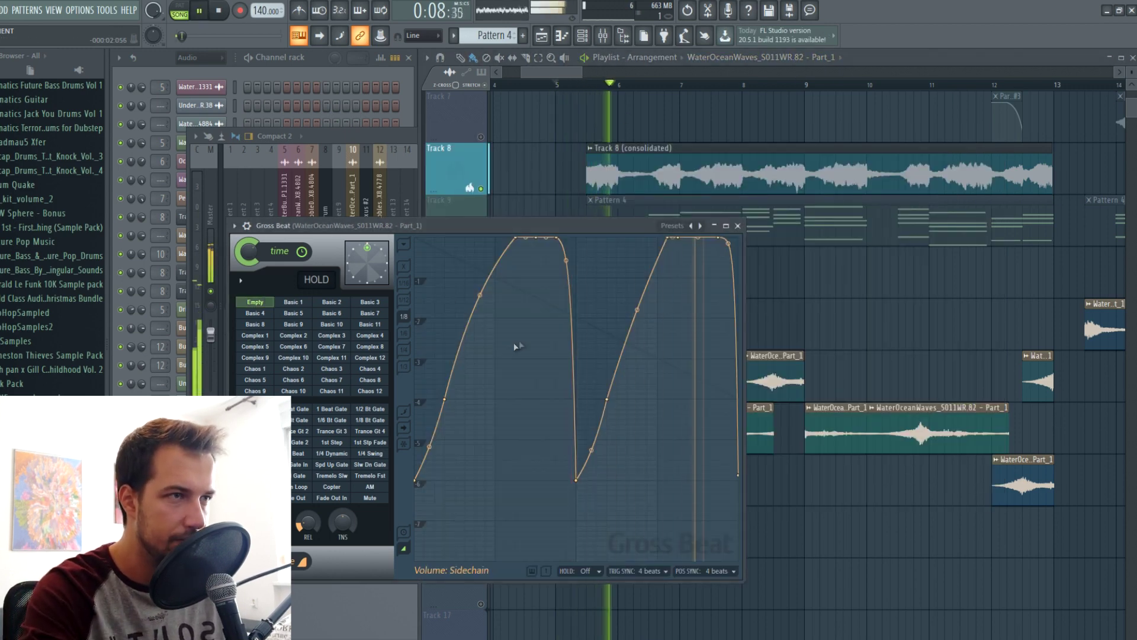
pyautogui.click(738, 226)
pyautogui.press('space')
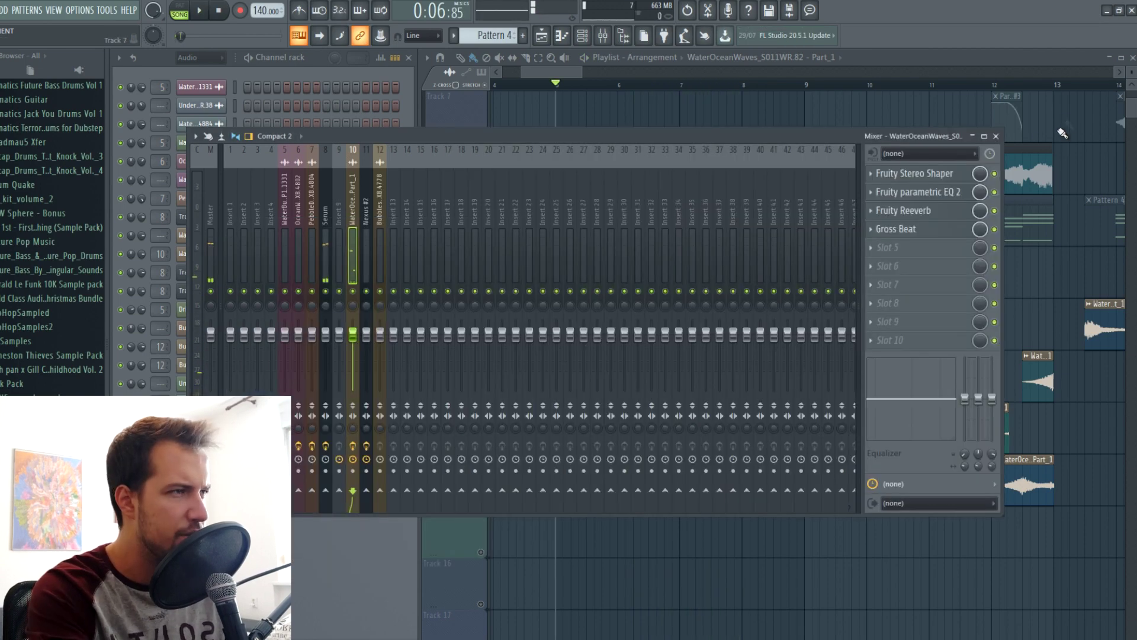
# - Close the mixer, enable all tracks again and play the full arrangement from bar 5
pyautogui.click(996, 136)
pyautogui.rightClick(481, 190)
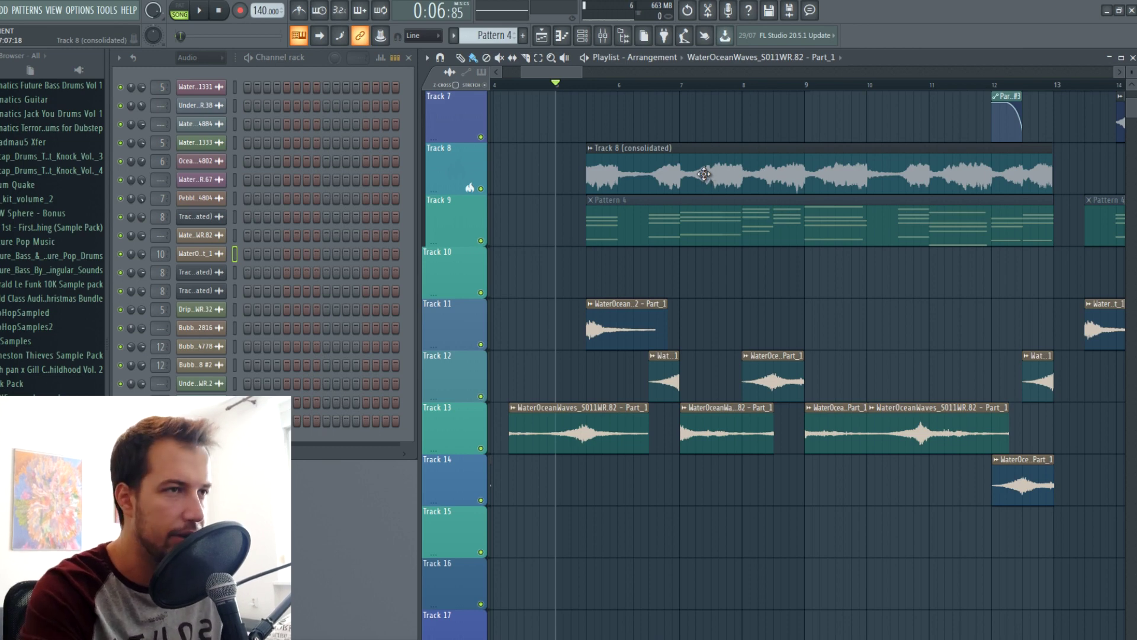
pyautogui.scroll(1, 704, 174)
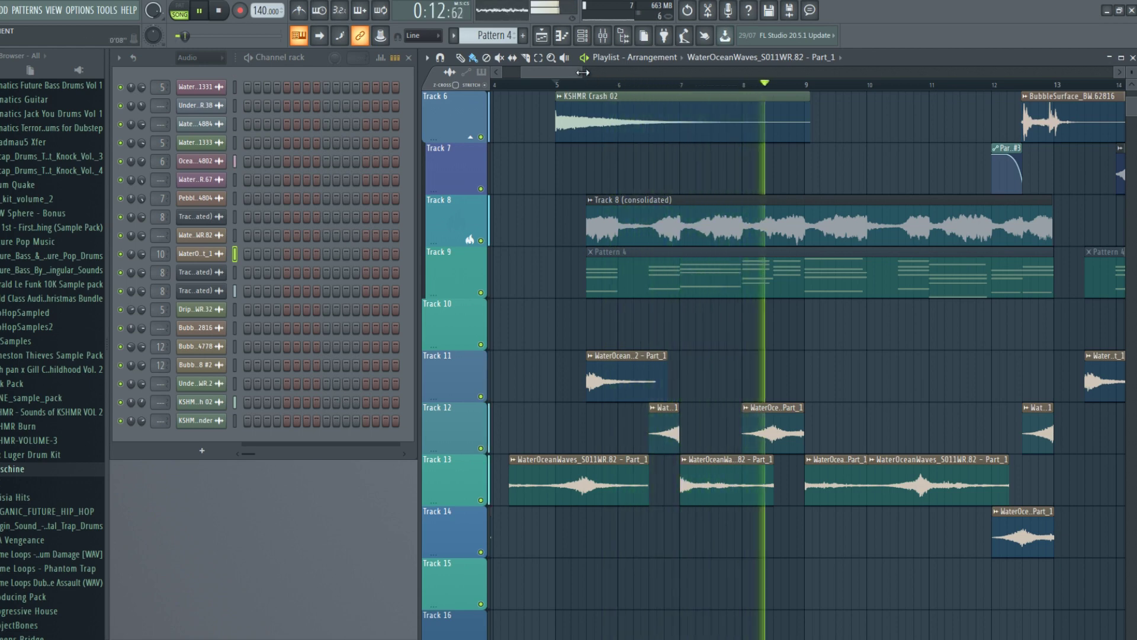
pyautogui.press('space')
pyautogui.moveTo(582, 72); pyautogui.dragTo(719, 83)
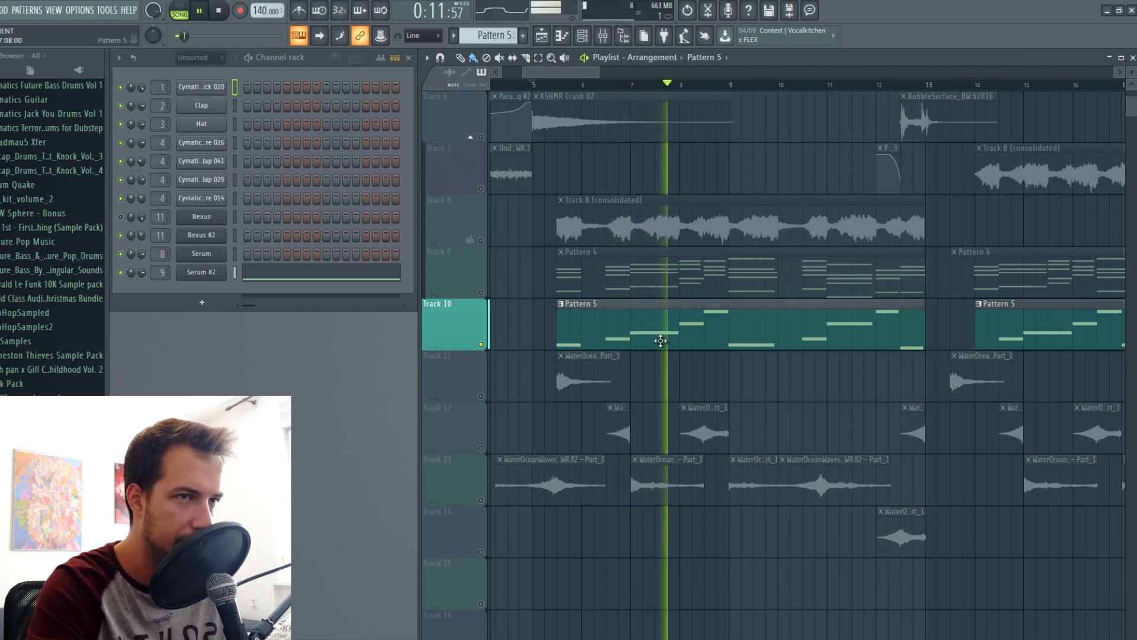
# - Compare the Serum #2 notes of Pattern 5 with the Serum chord notes of Pattern 4 in the piano roll
pyautogui.click(330, 276)
pyautogui.scroll(-5, 614, 309)
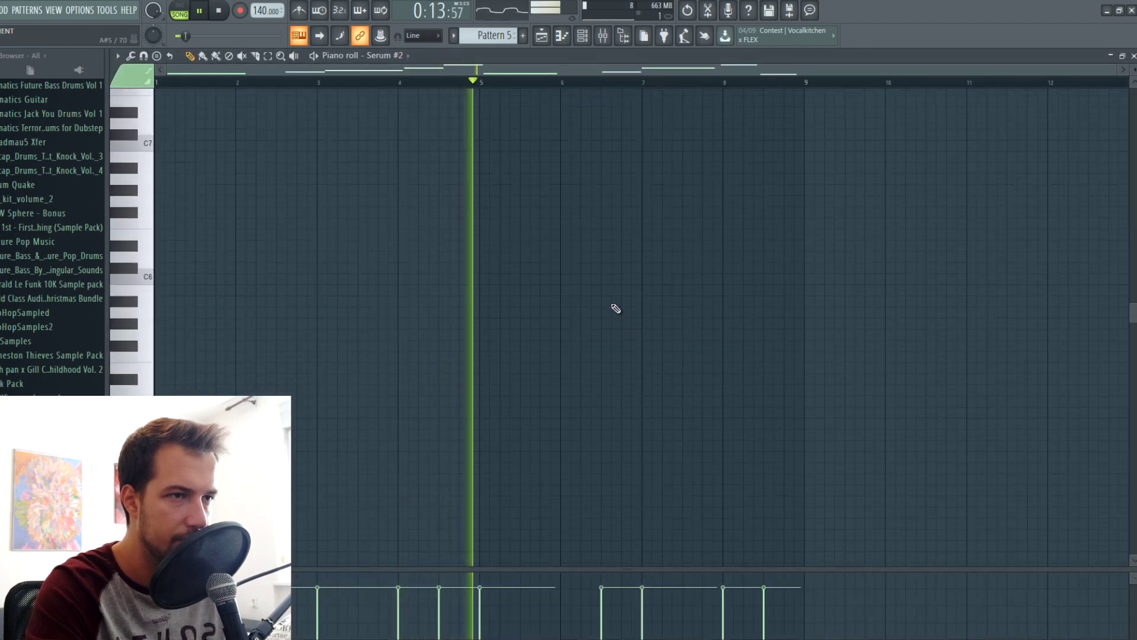
pyautogui.scroll(-5, 614, 308)
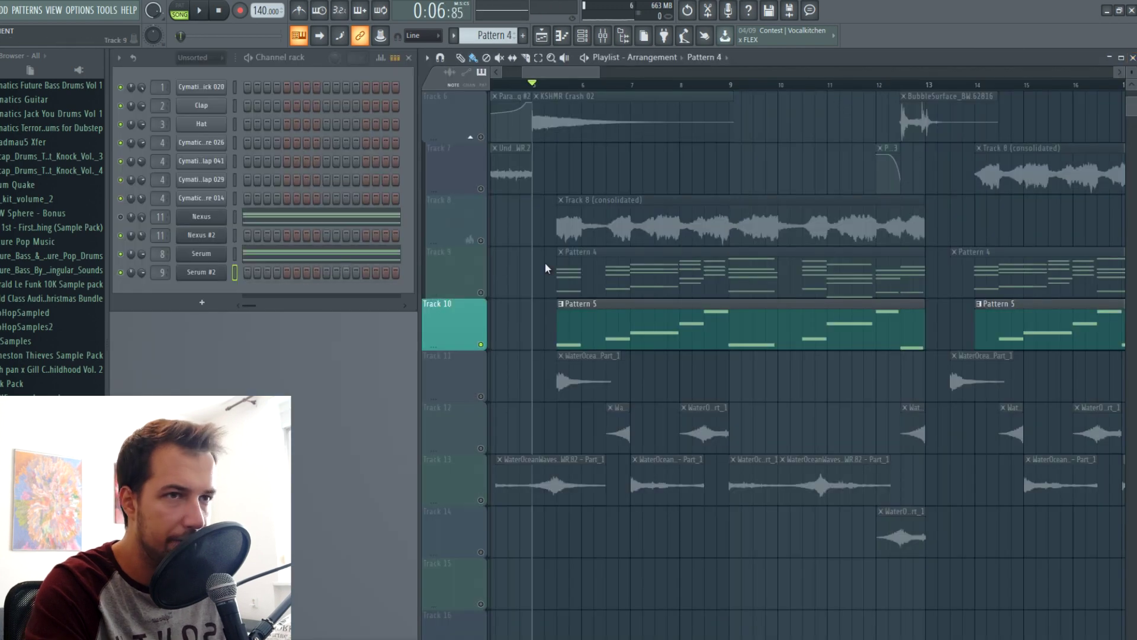
pyautogui.click(304, 261)
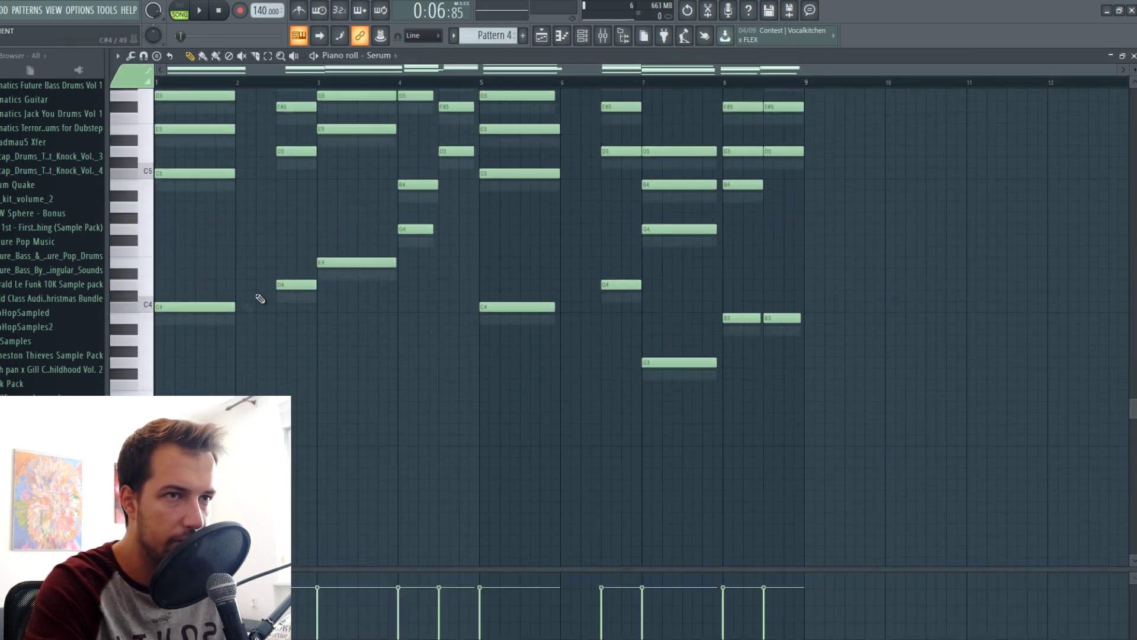
# - Review the BASS - Essential 01 preset in Serum #2 and the CHORD - Modern preset and its folder in Serum
pyautogui.click(629, 336)
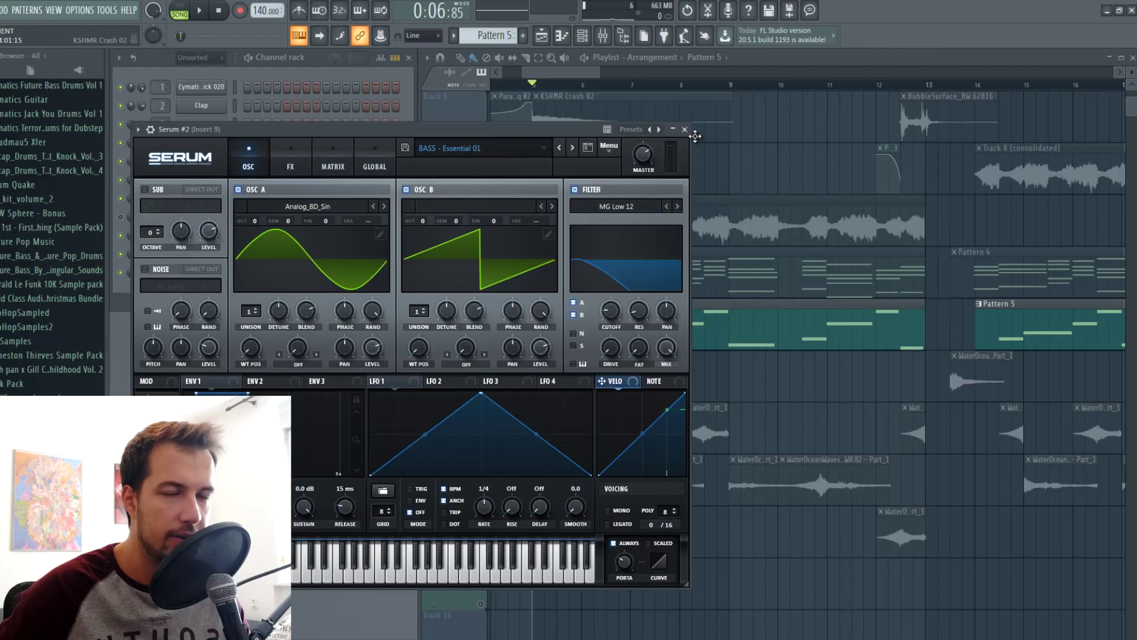
pyautogui.click(684, 128)
pyautogui.click(639, 285)
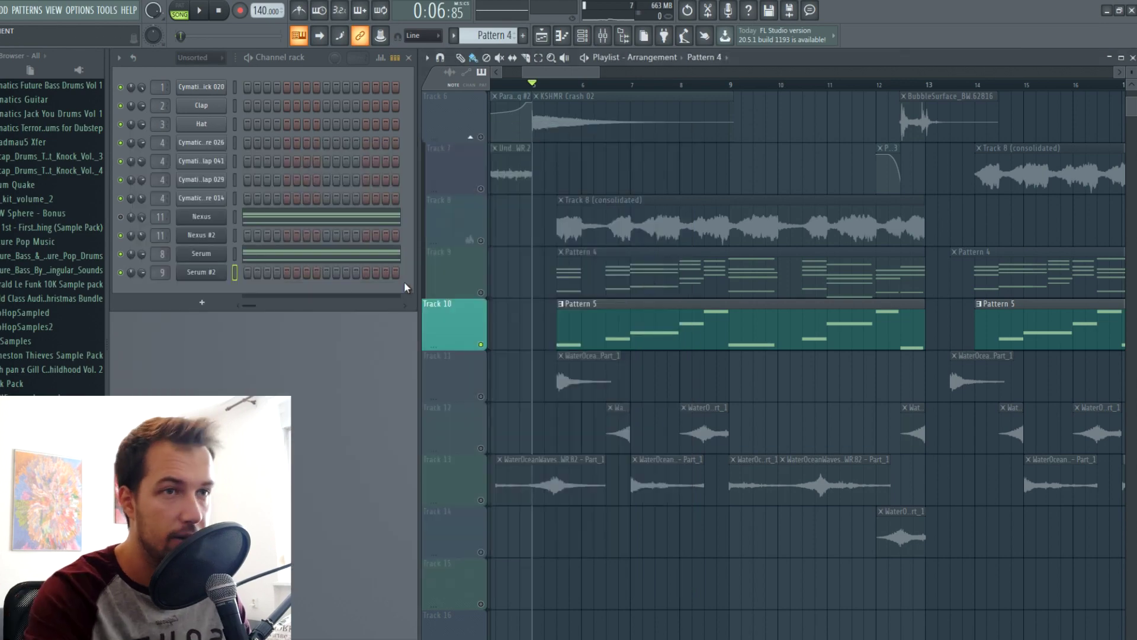
pyautogui.click(202, 253)
pyautogui.click(506, 163)
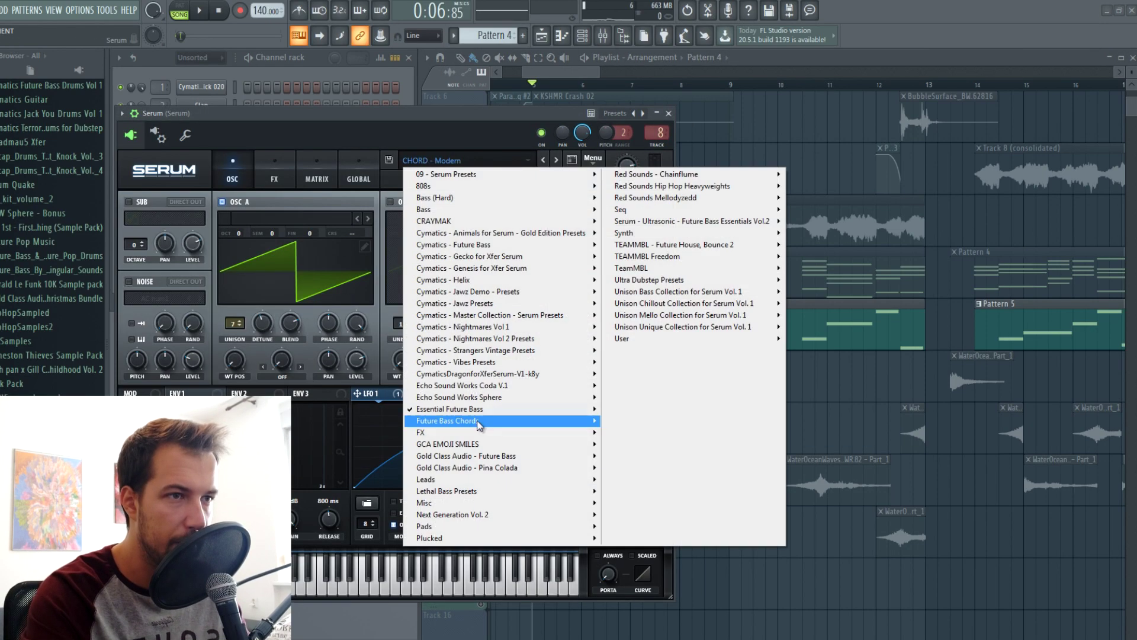
pyautogui.click(702, 117)
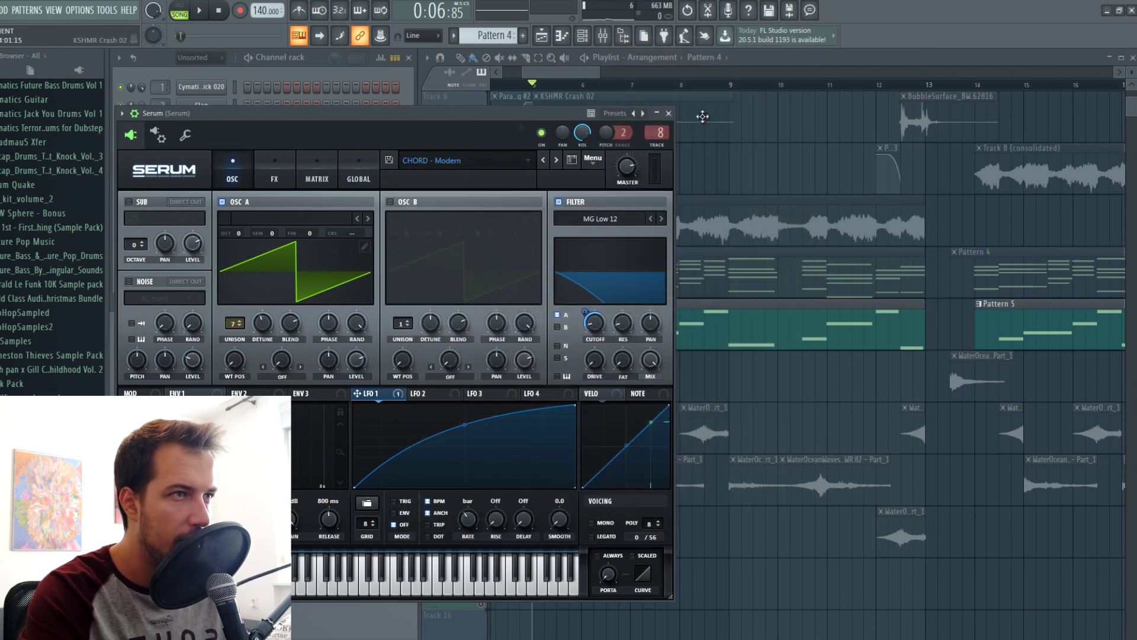
pyautogui.click(668, 113)
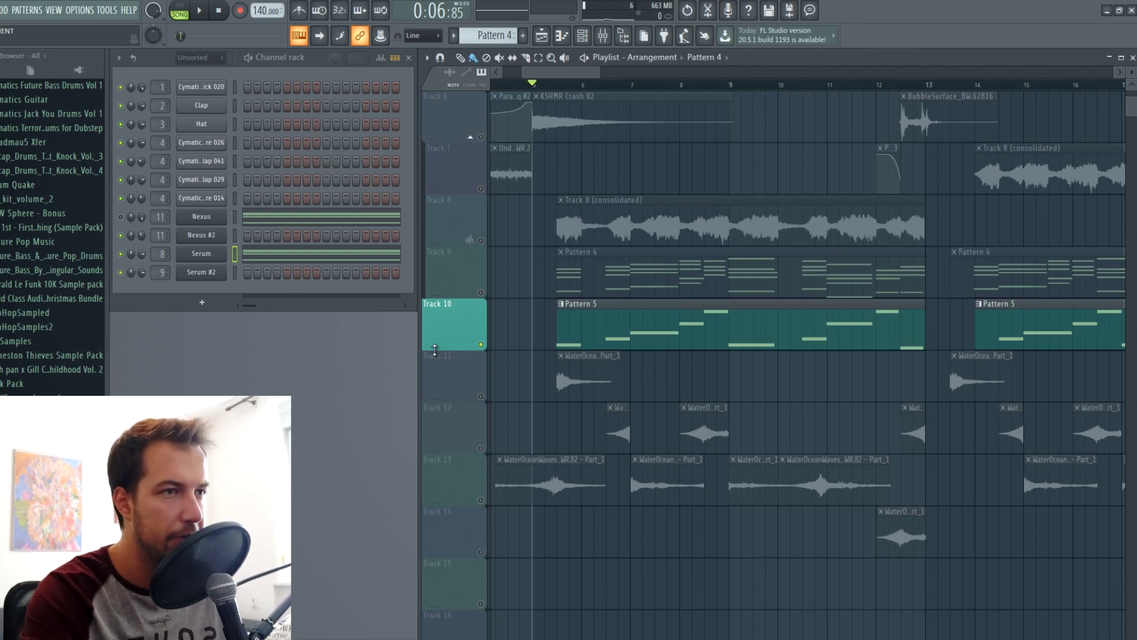
# - Solo Track 15 and examine the Nexus melody of Pattern 7 in the piano roll while playing it
pyautogui.rightClick(481, 344)
pyautogui.click(631, 336)
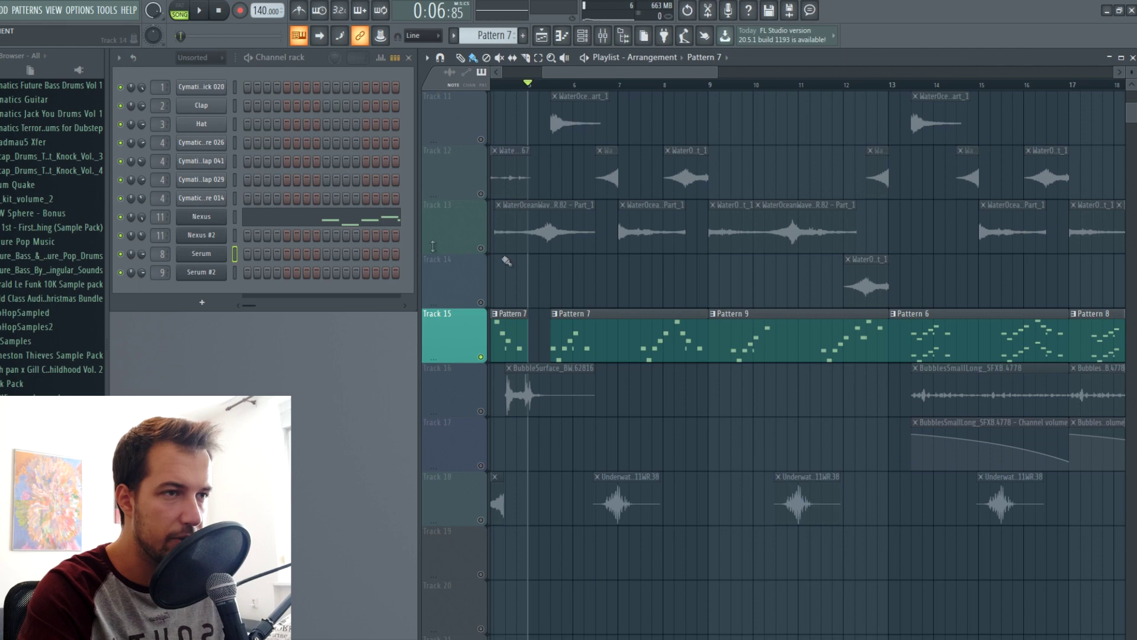
pyautogui.press('space')
pyautogui.click(342, 220)
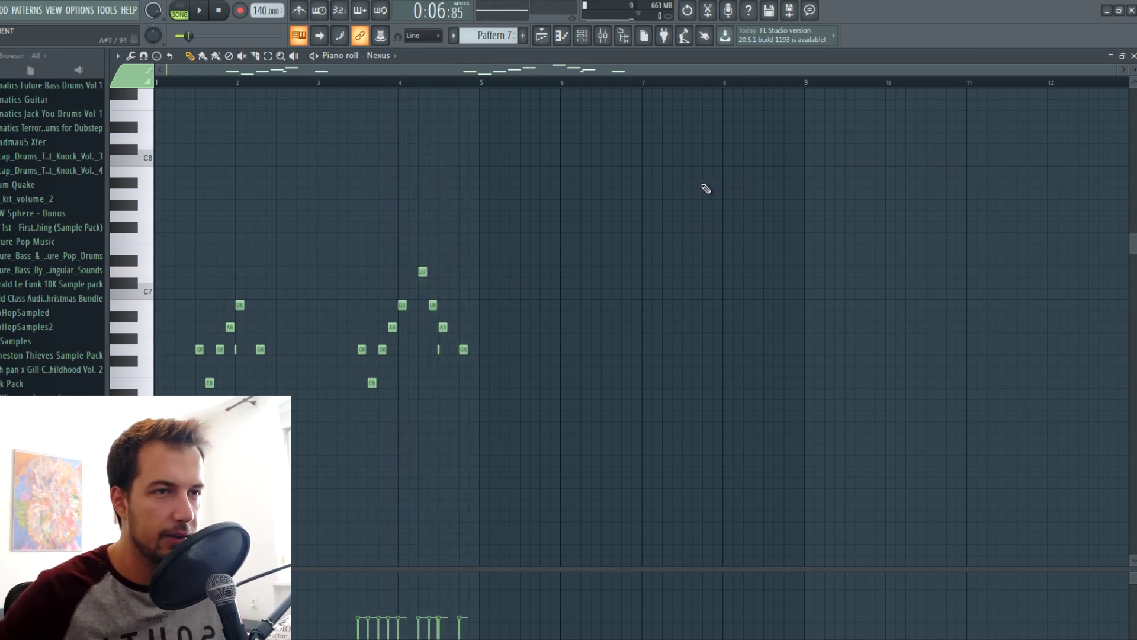
pyautogui.scroll(4, 246, 89)
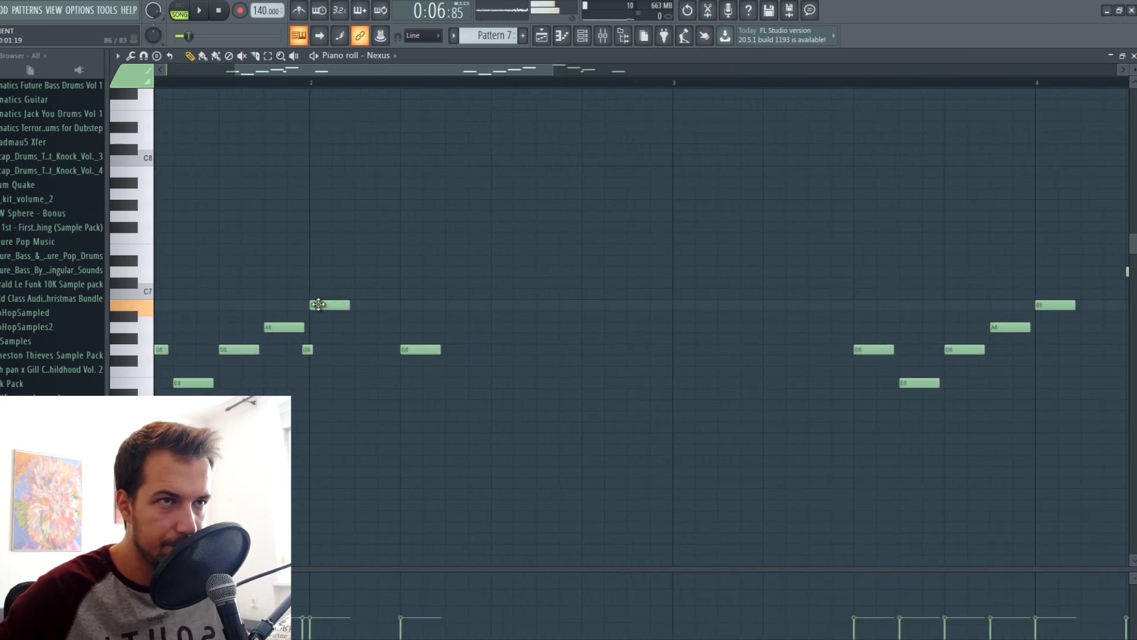
pyautogui.click(264, 85)
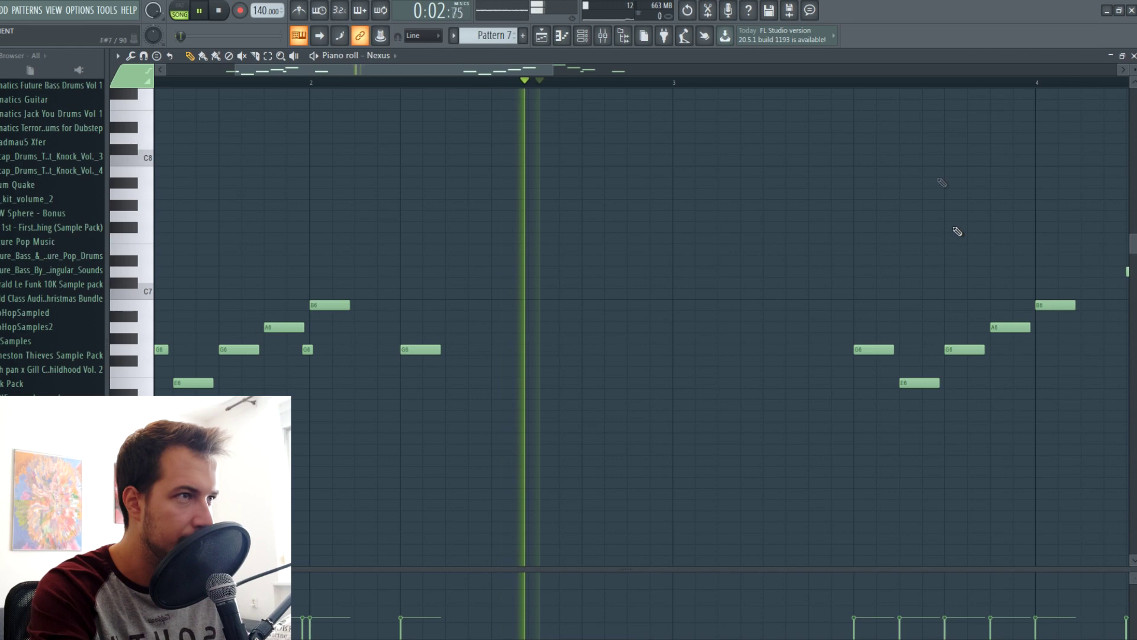
pyautogui.press('space')
pyautogui.click(1133, 55)
# - Review the PN Delayed Piano preset in Nexus and the Fruity Reeverb and Fruity parametric EQ 2 on its mixer insert
pyautogui.click(216, 222)
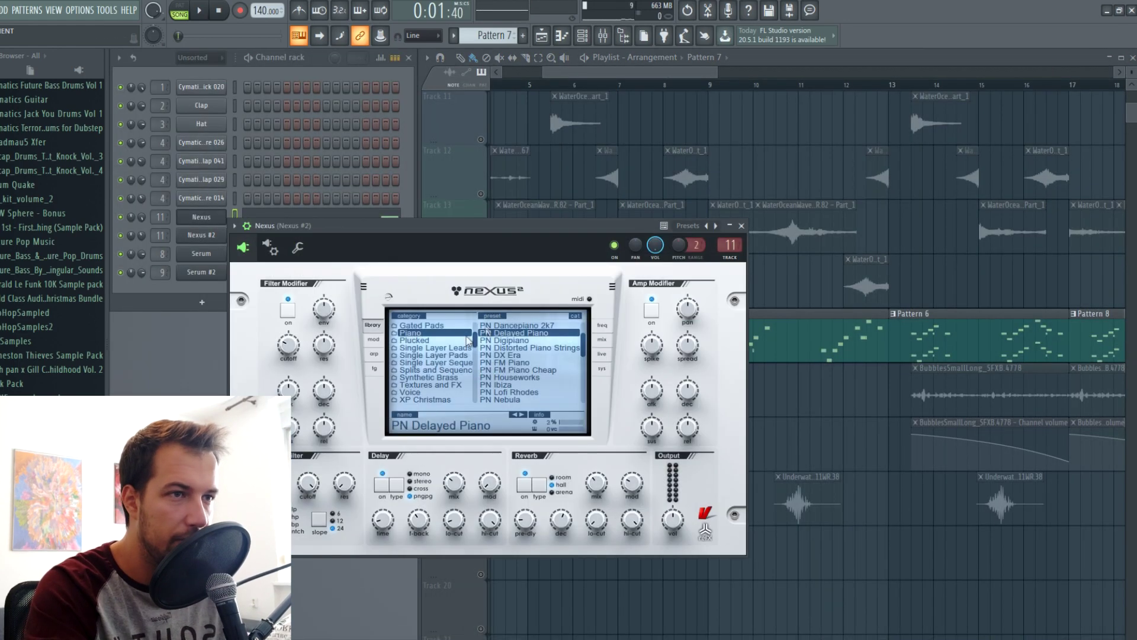
pyautogui.click(741, 226)
pyautogui.click(604, 38)
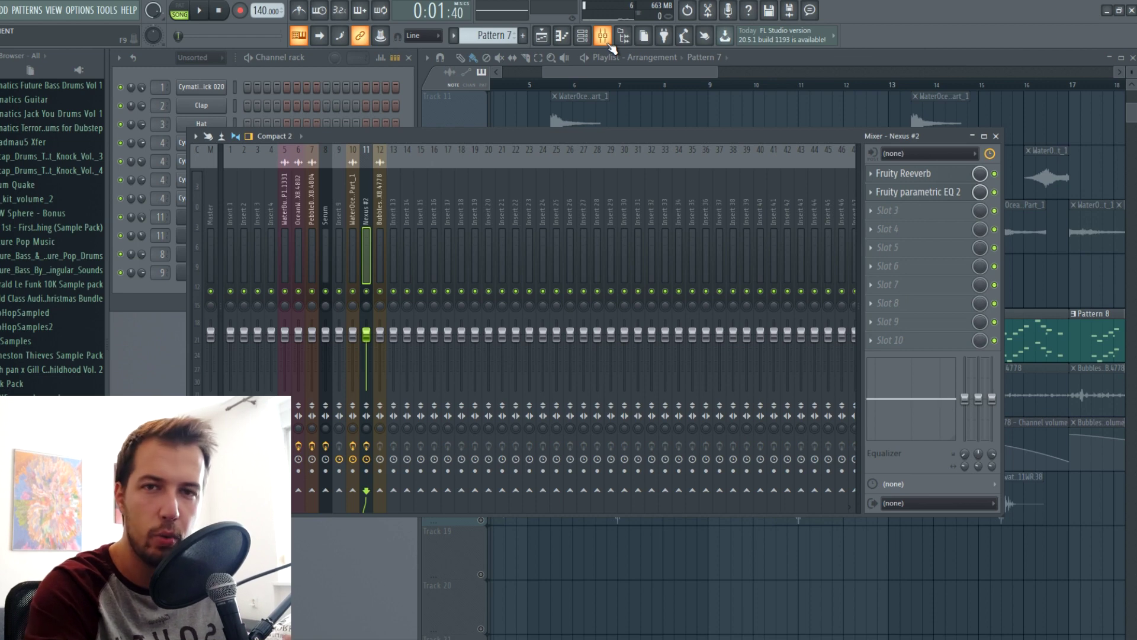
pyautogui.click(936, 175)
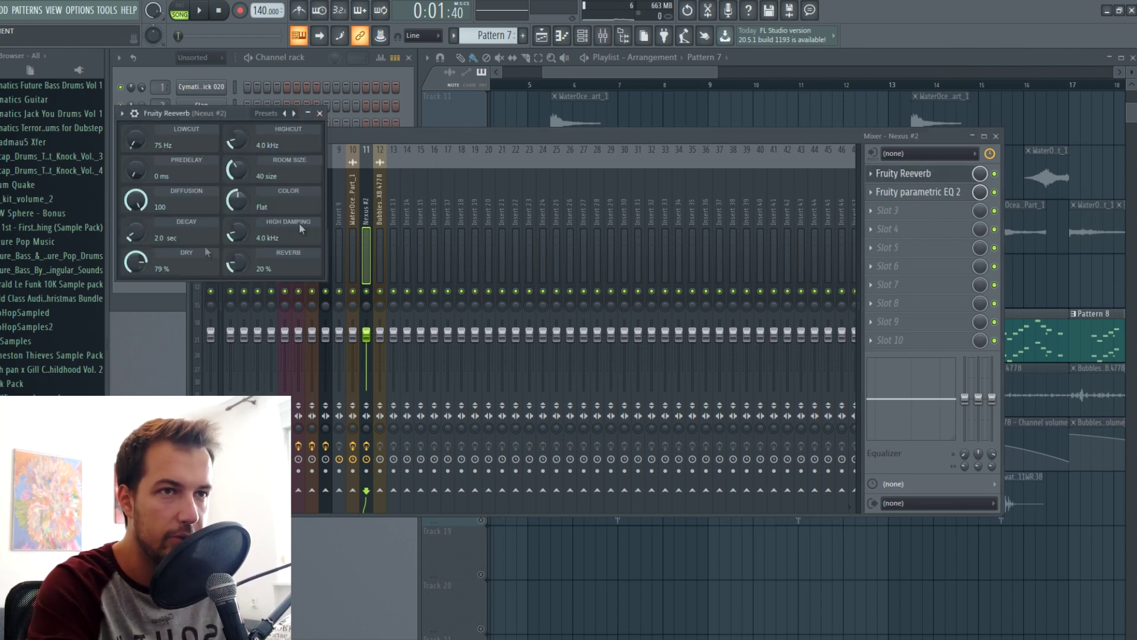
pyautogui.click(320, 113)
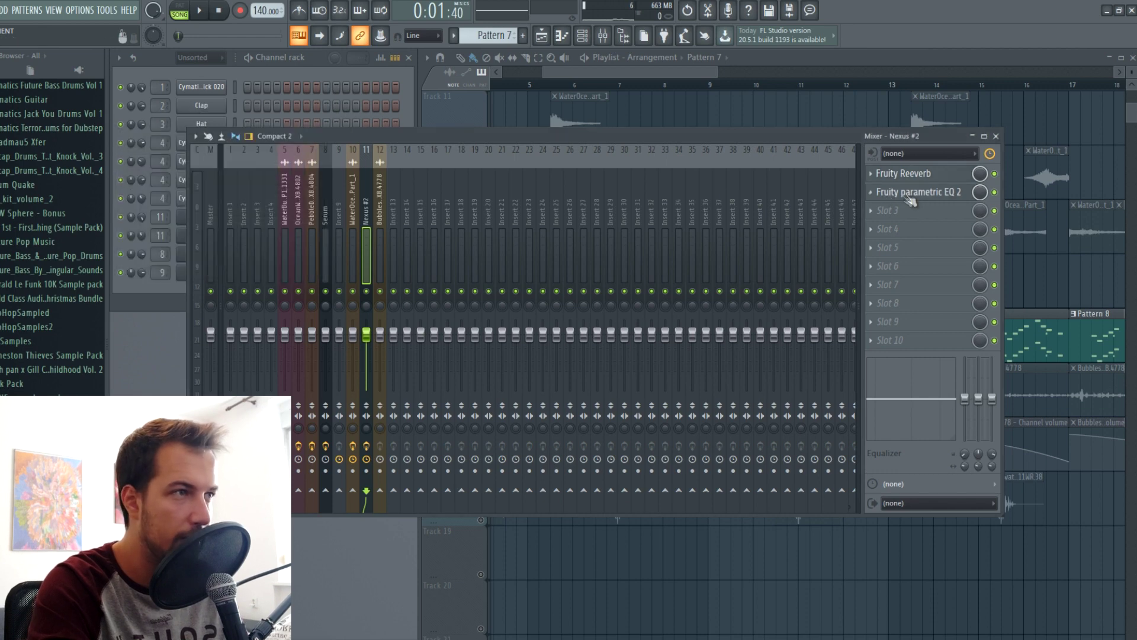
pyautogui.click(909, 192)
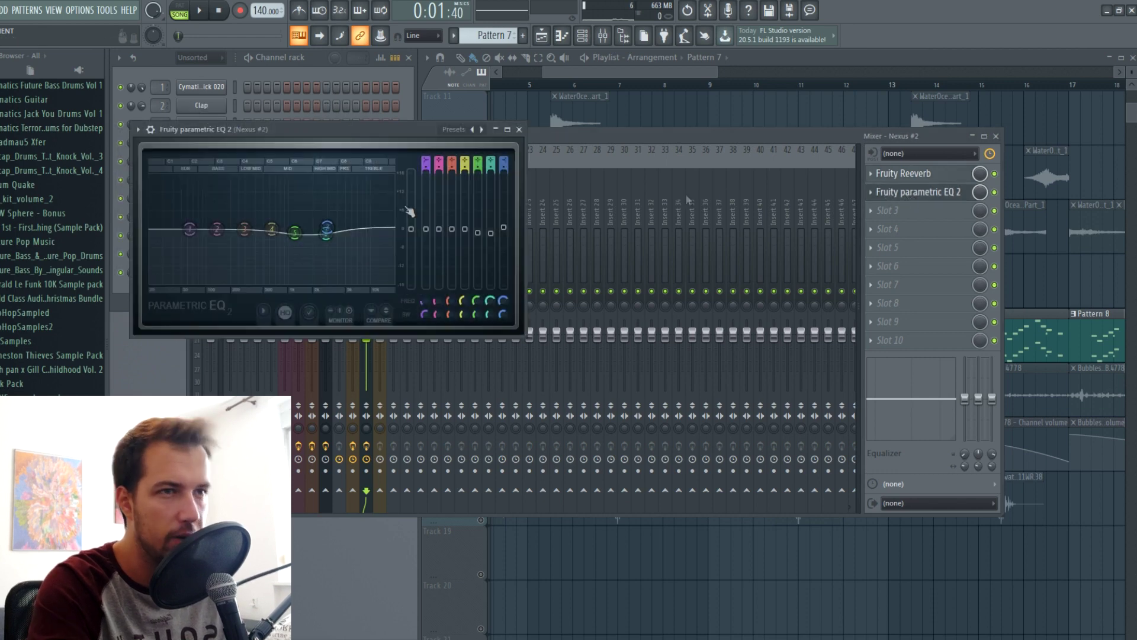
pyautogui.click(519, 130)
pyautogui.press('F9')
# - Play Track 15 into Pattern 6 and review the PL Sweet Lies 2 preset of Nexus #2 and its piano roll notes
pyautogui.press('space')
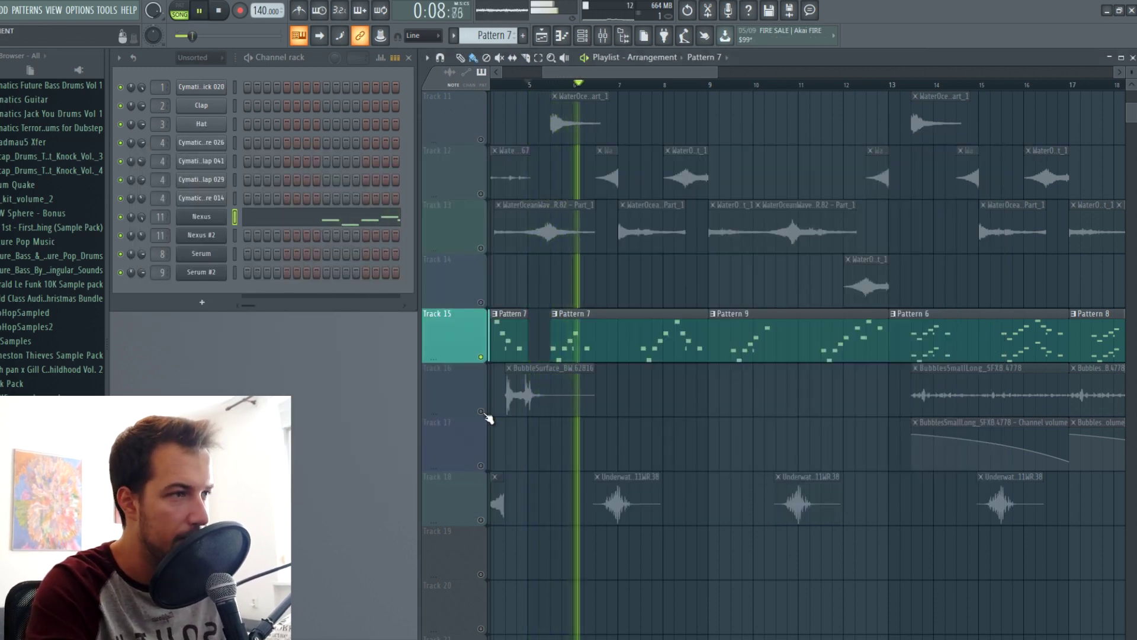
pyautogui.press('space')
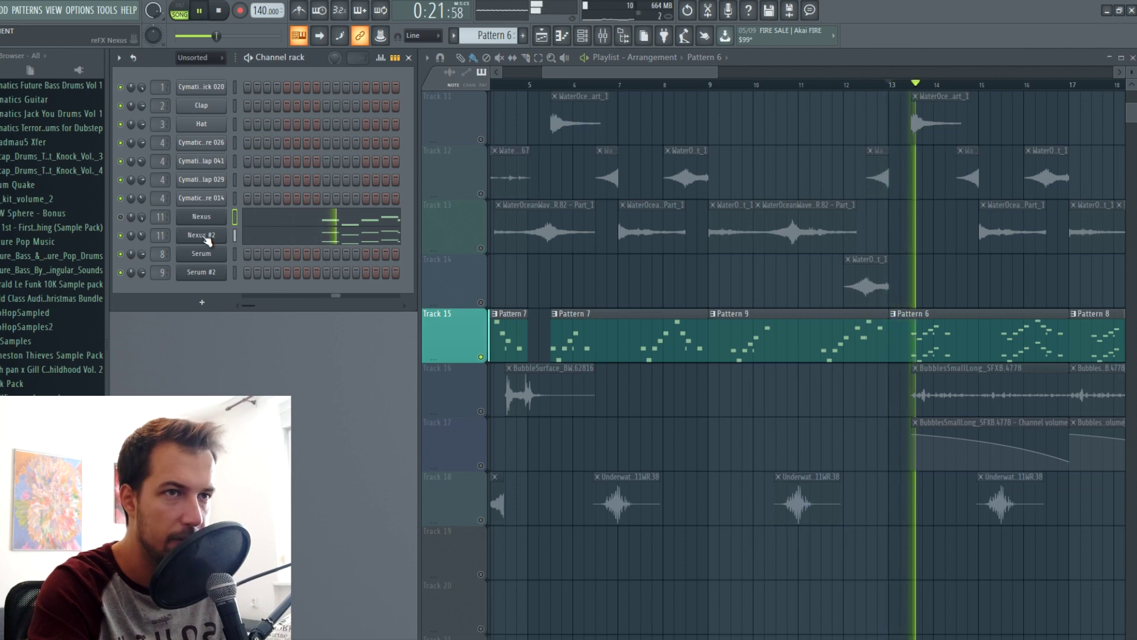
pyautogui.click(205, 235)
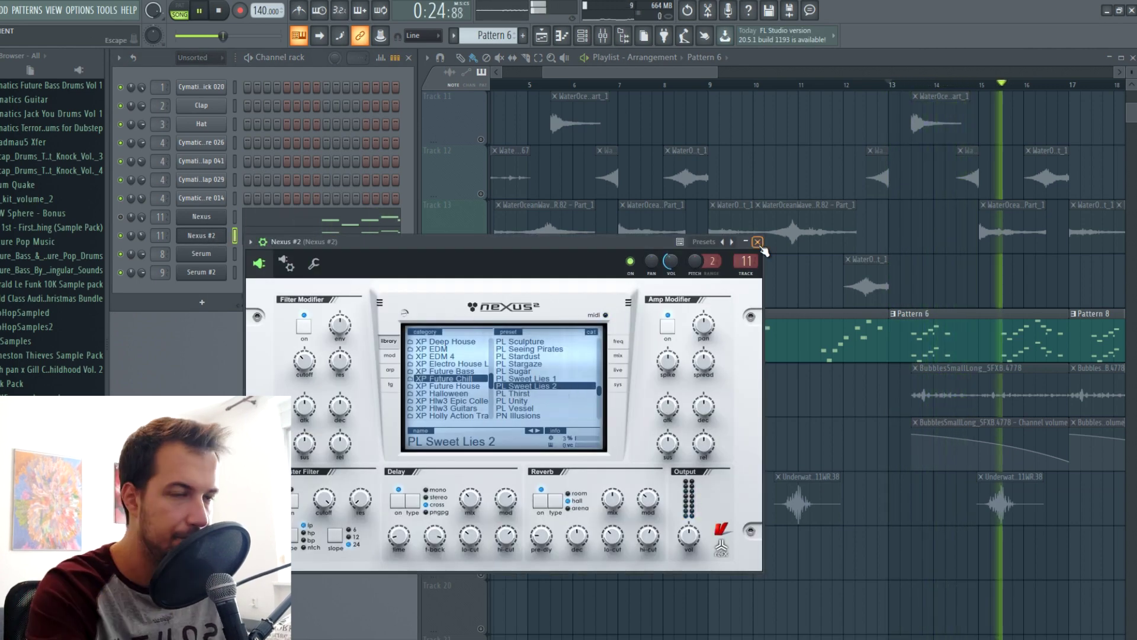
pyautogui.click(758, 241)
pyautogui.click(332, 228)
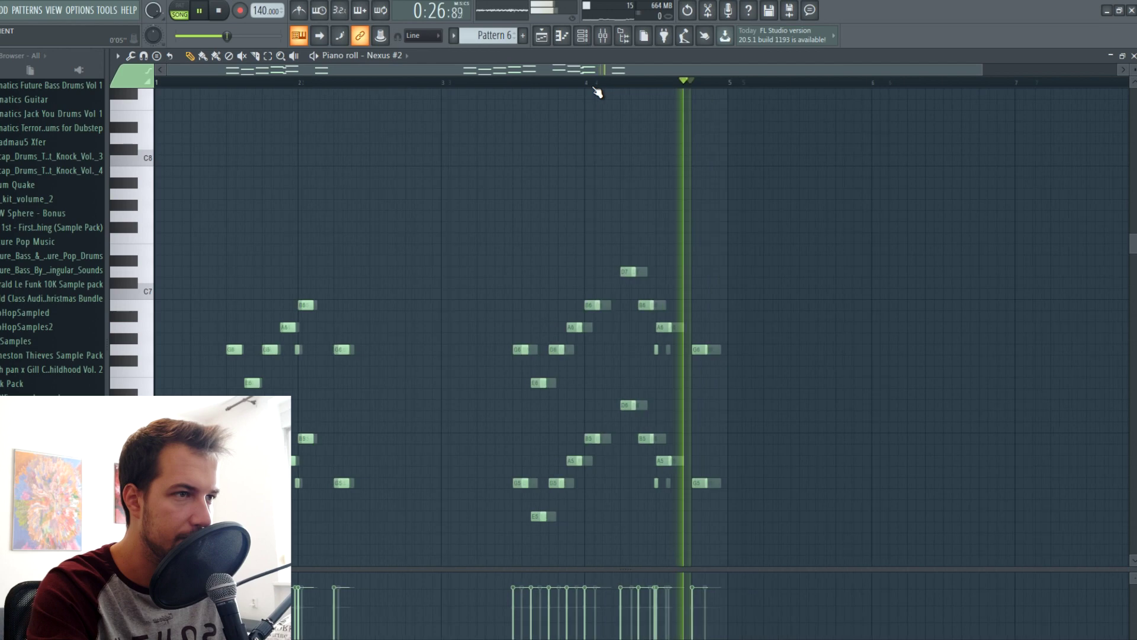
pyautogui.press('space')
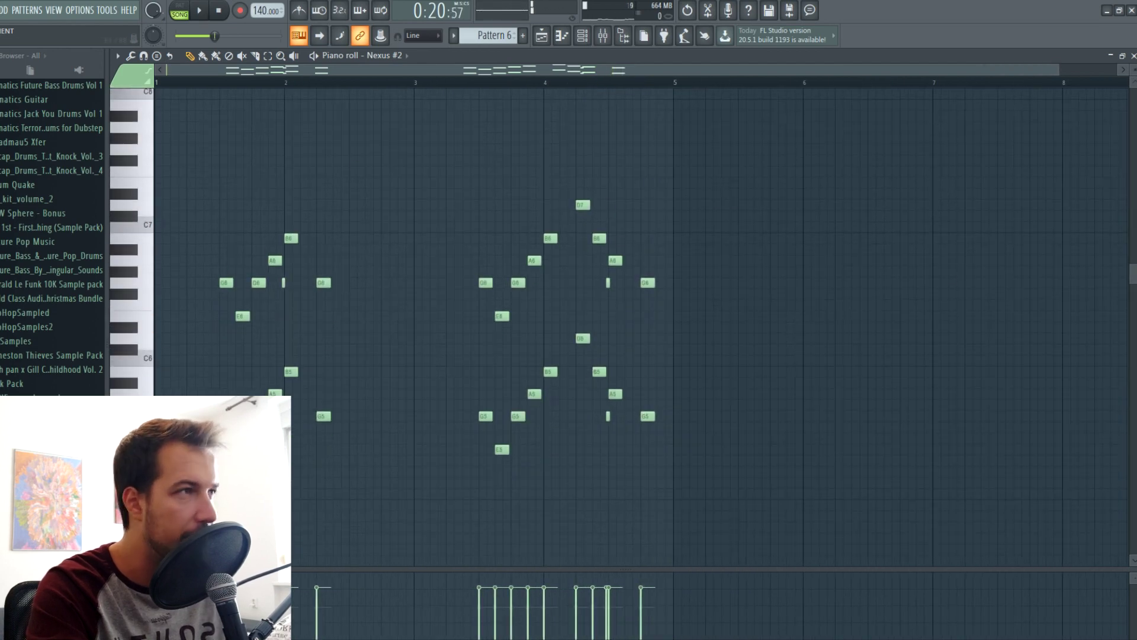
pyautogui.click(1132, 55)
# - Solo Track 16 and play its BubbleSurface_BW.62816 clip just before bar 5
pyautogui.moveTo(696, 71); pyautogui.dragTo(761, 72)
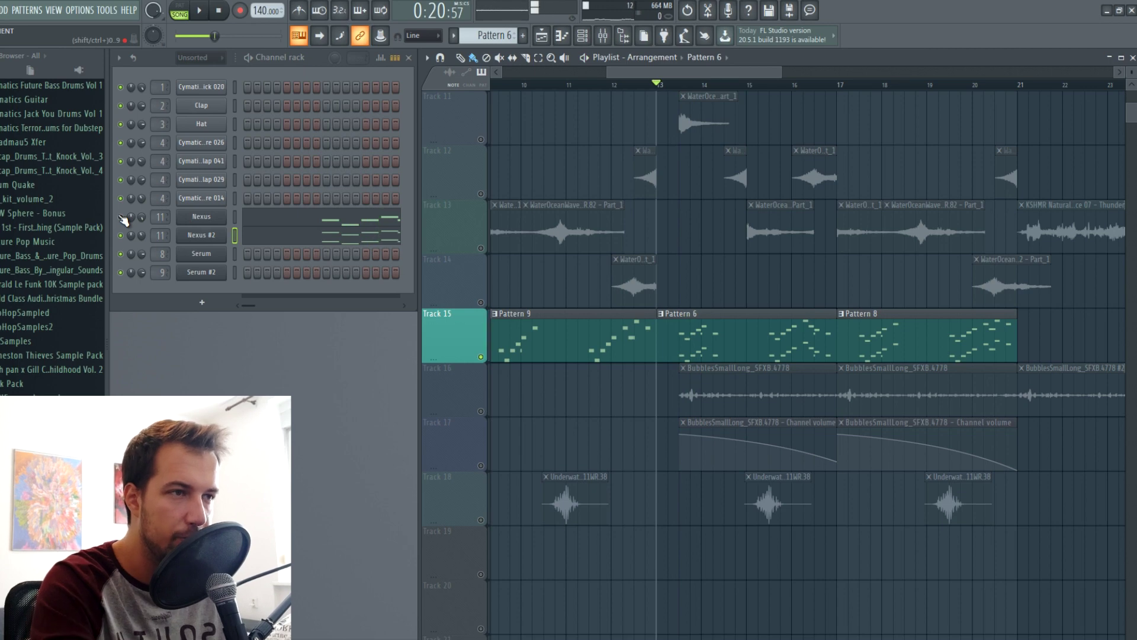
pyautogui.moveTo(684, 74); pyautogui.dragTo(614, 84)
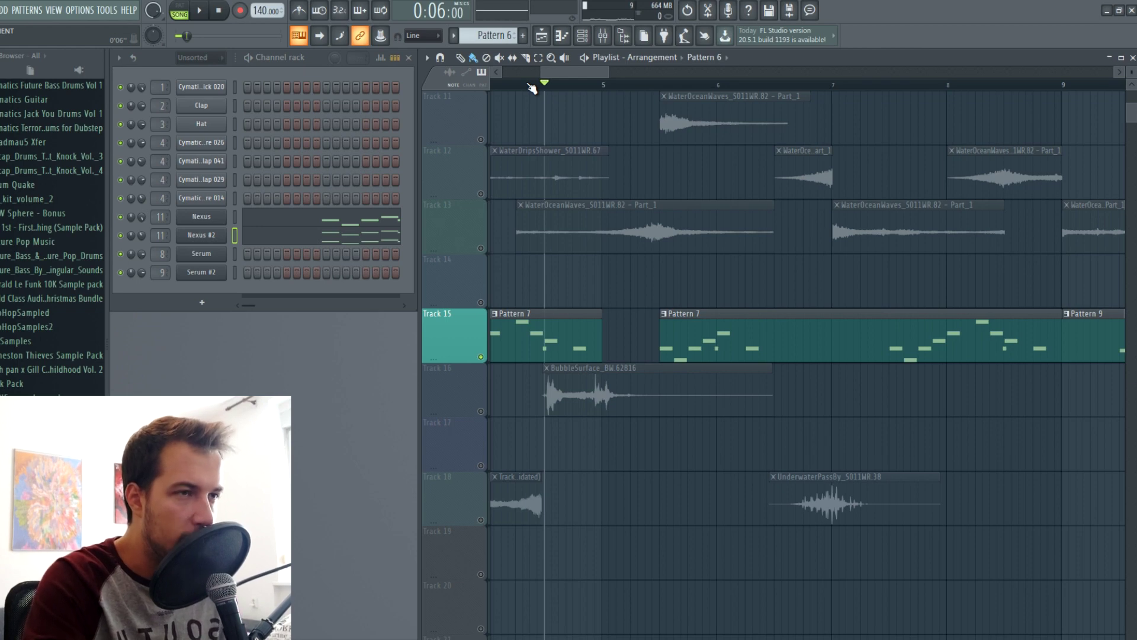
pyautogui.click(551, 408)
pyautogui.scroll(-2, 497, 377)
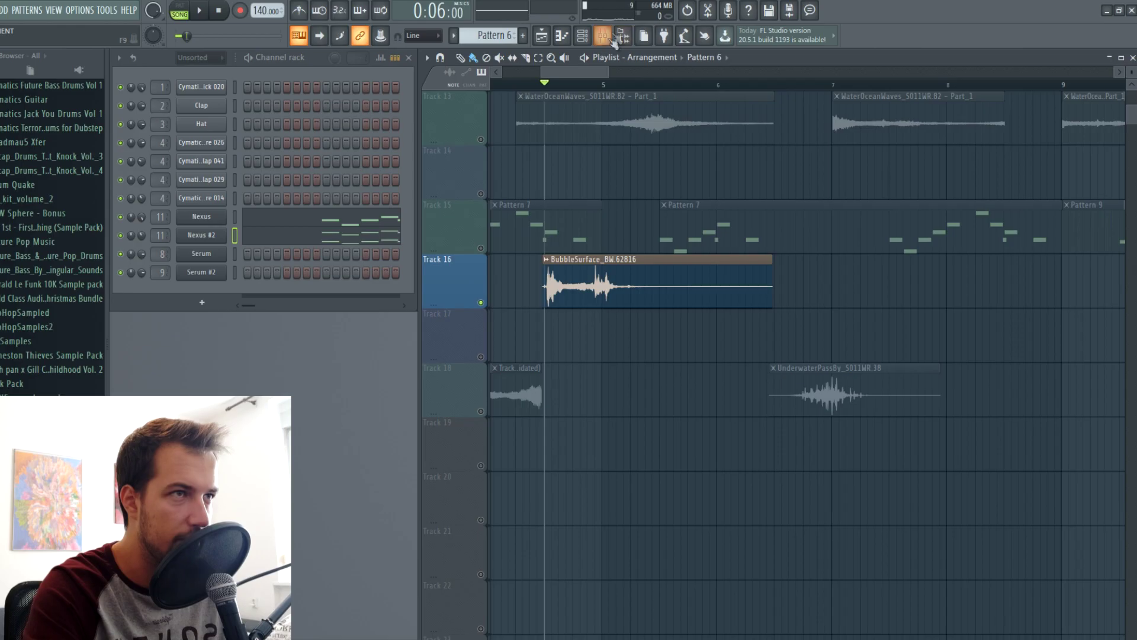
pyautogui.click(620, 36)
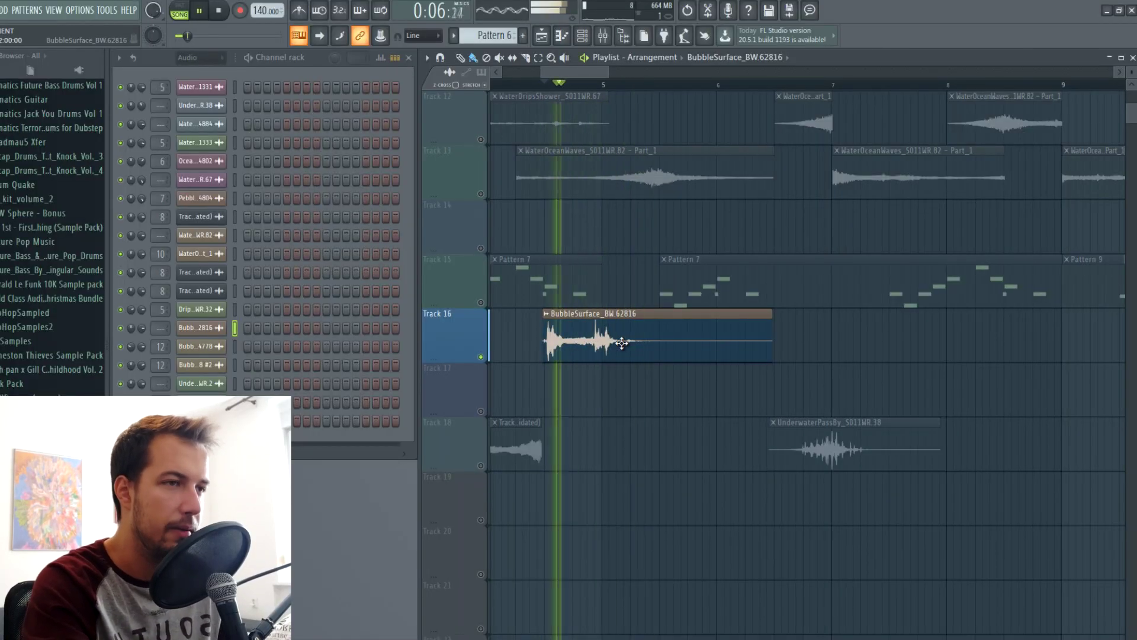
pyautogui.press('space')
# - Play the BubbleSurface_BW.62816 clip on Track 6 from bar 13 together with the Track 3 clips
pyautogui.moveTo(586, 77); pyautogui.dragTo(683, 95)
pyautogui.scroll(5, 643, 181)
pyautogui.click(622, 85)
pyautogui.press('space')
pyautogui.click(485, 249)
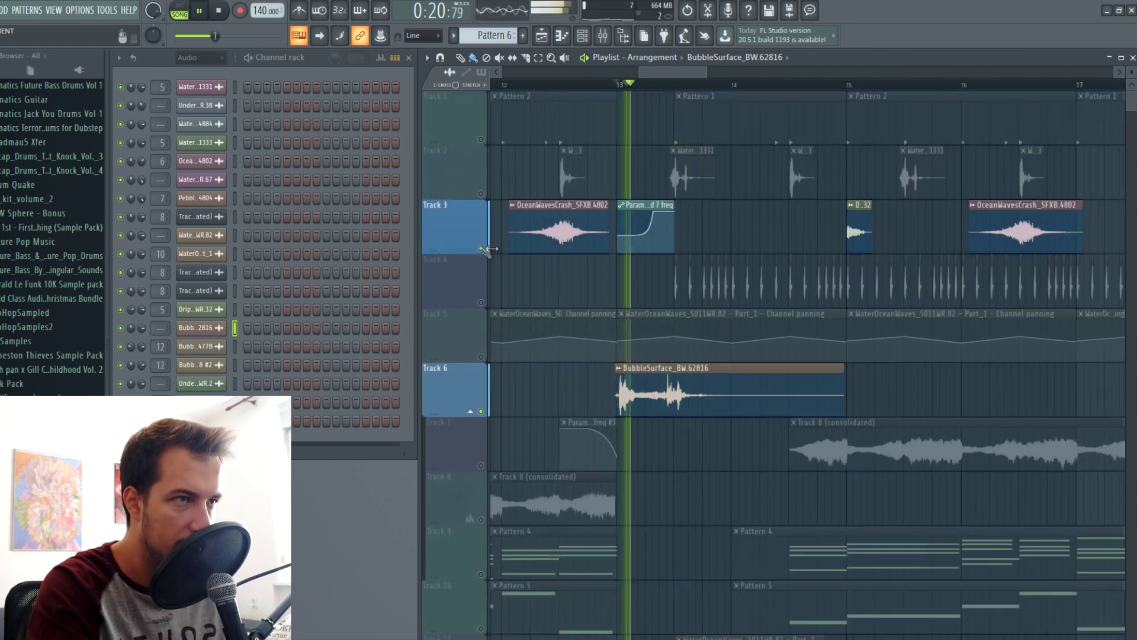
pyautogui.press('space')
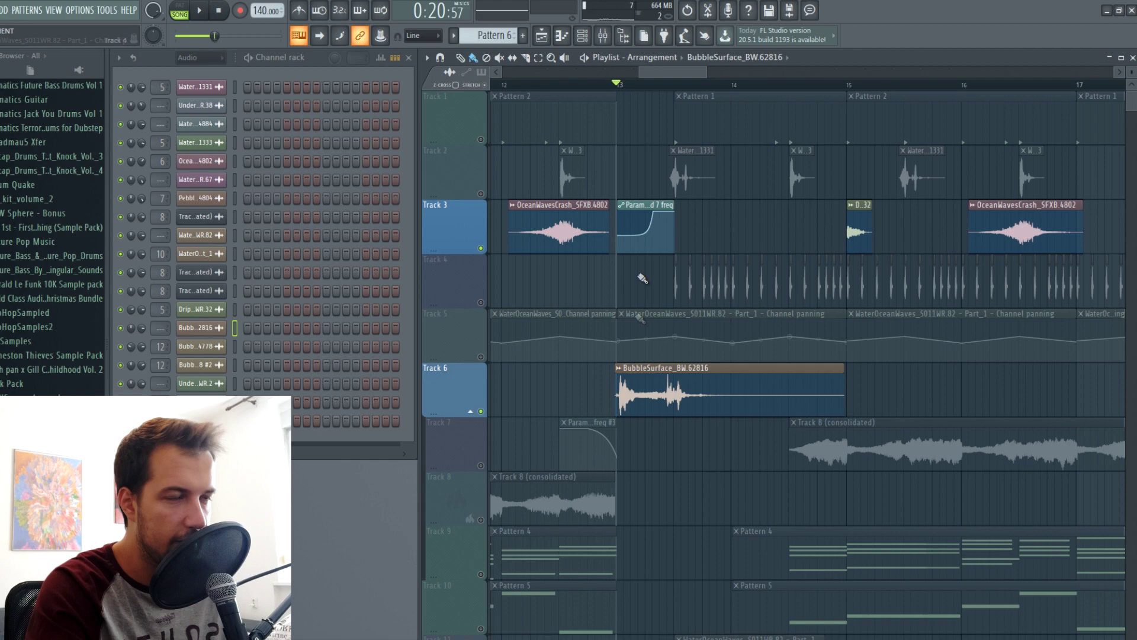
# - Enable all tracks and replay the full arrangement through the transition around bar 13
pyautogui.rightClick(482, 248)
pyautogui.press('space')
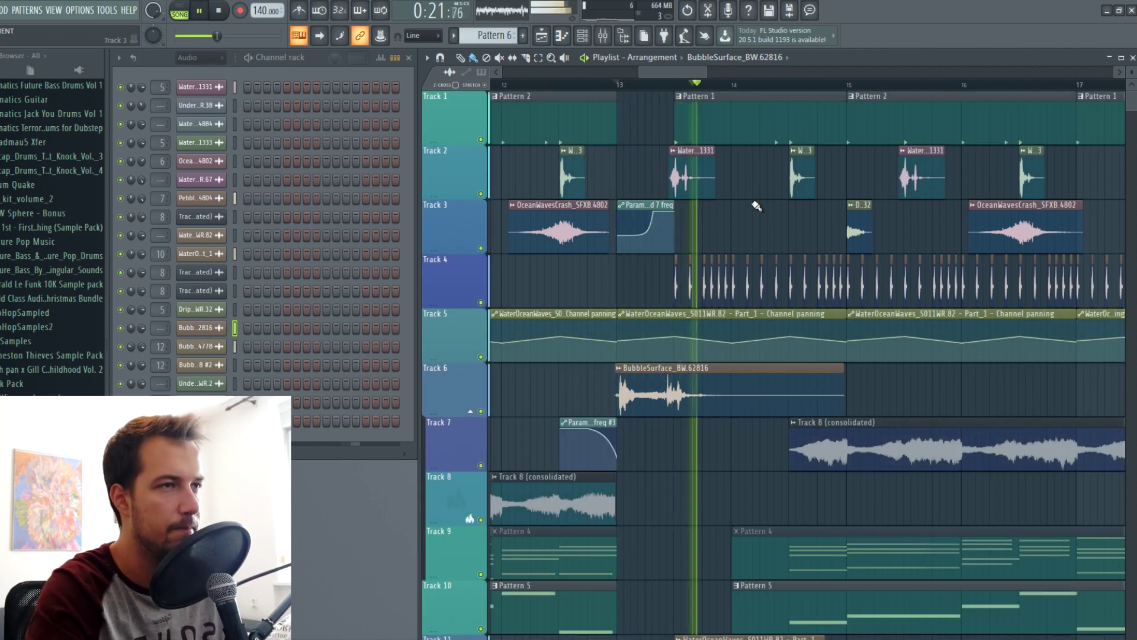
pyautogui.scroll(-3, 757, 206)
pyautogui.press('space')
pyautogui.click(573, 84)
pyautogui.press('space')
pyautogui.press('space')
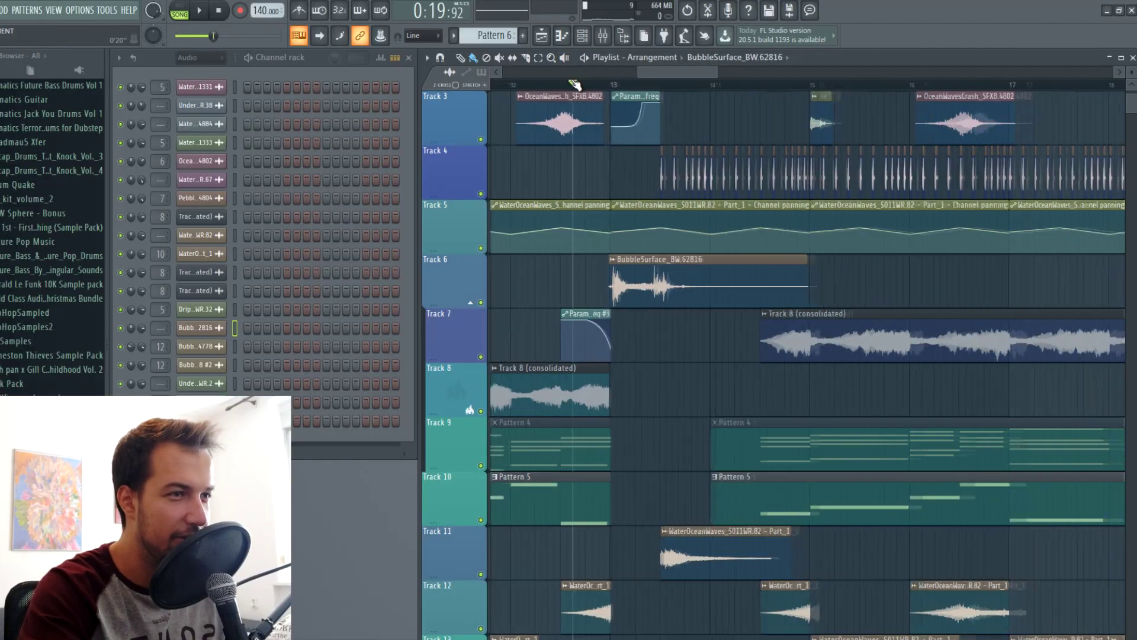
# - Solo Track 16 and play its BubblesSmallLong_SFXB.4778 clip from its start after bar 13
pyautogui.scroll(-3, 570, 213)
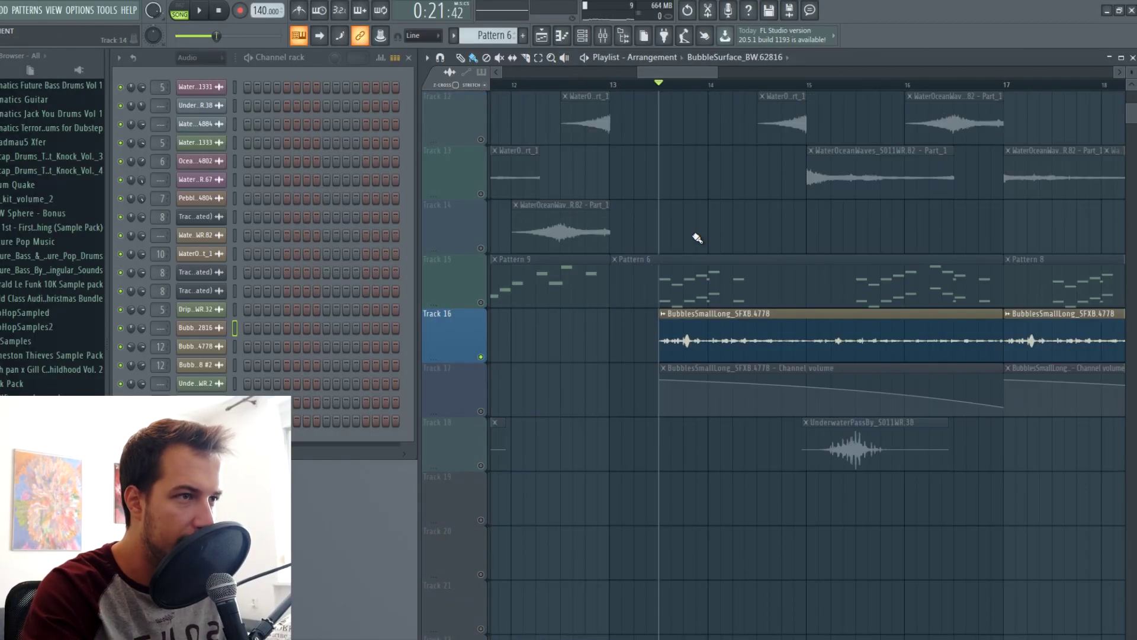
pyautogui.press('space')
pyautogui.scroll(6, 691, 246)
pyautogui.scroll(-7, 699, 248)
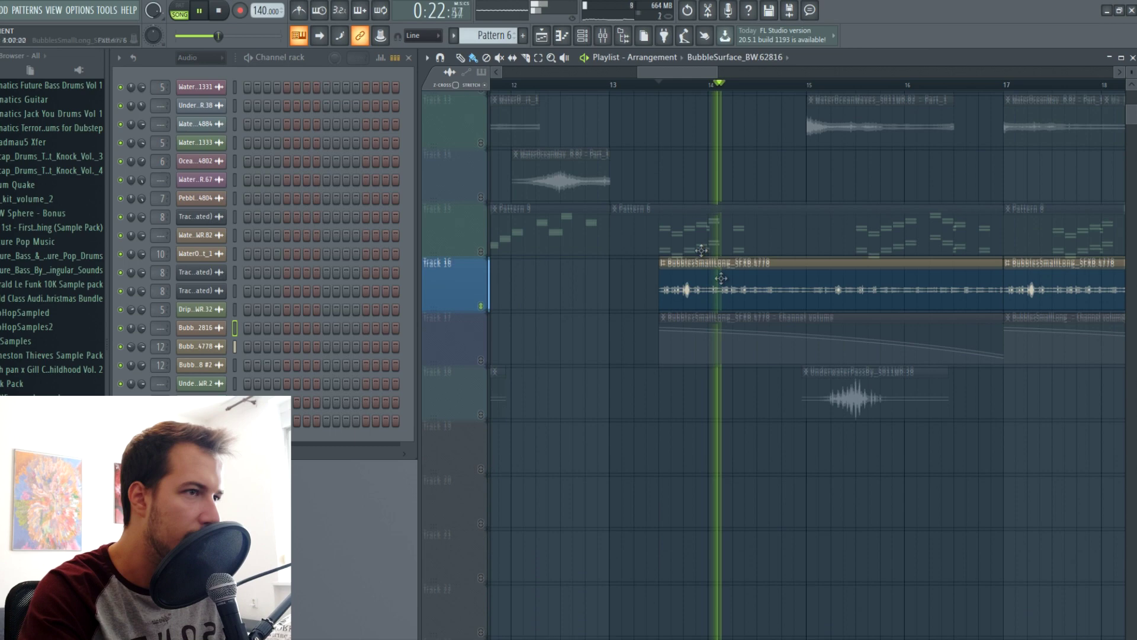
# - Add Track 18 to the soloed Track 16, play around bar 15, and play Track 18's UnderwaterPassBy_5011WR.38 clip on its own
pyautogui.moveTo(716, 72); pyautogui.dragTo(733, 72)
pyautogui.press('space')
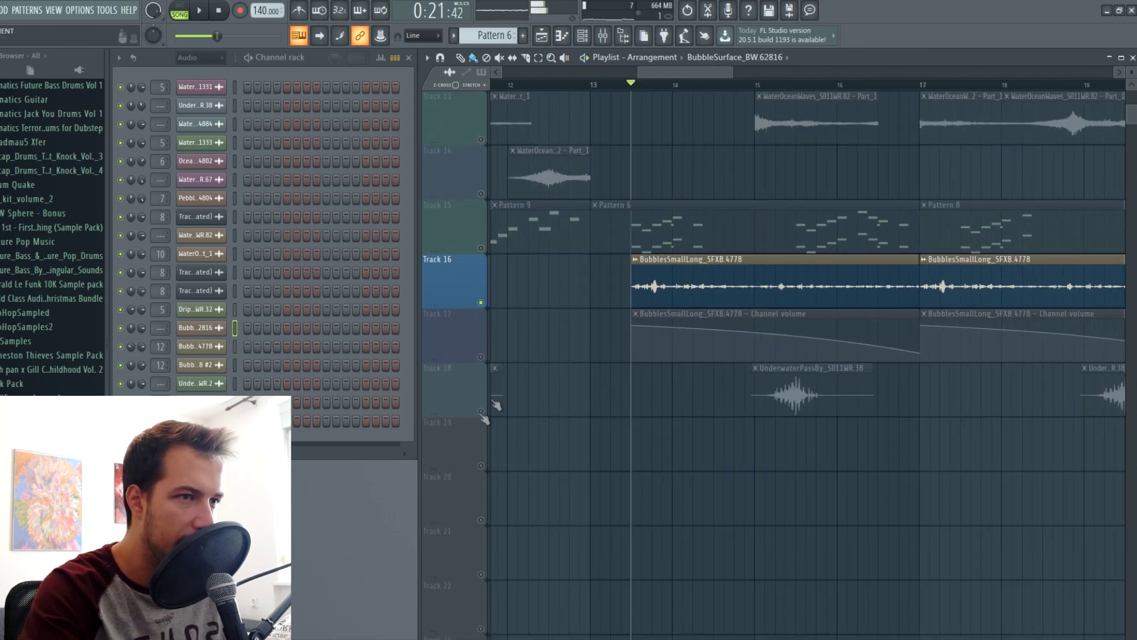
pyautogui.click(496, 394)
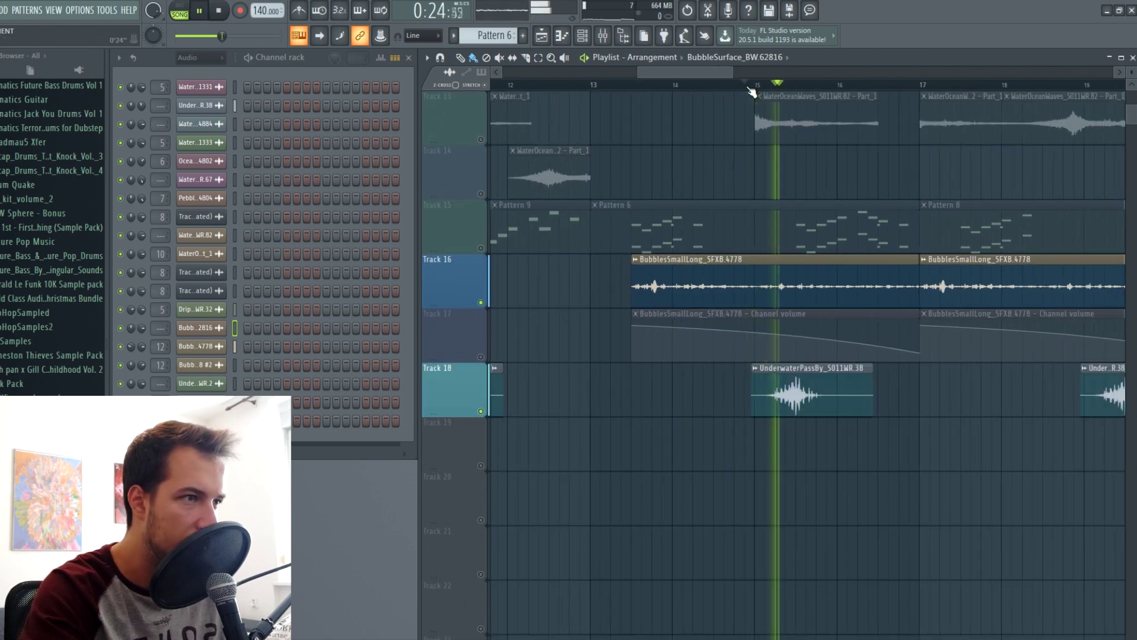
pyautogui.press('space')
pyautogui.scroll(4, 686, 237)
pyautogui.scroll(-4, 823, 202)
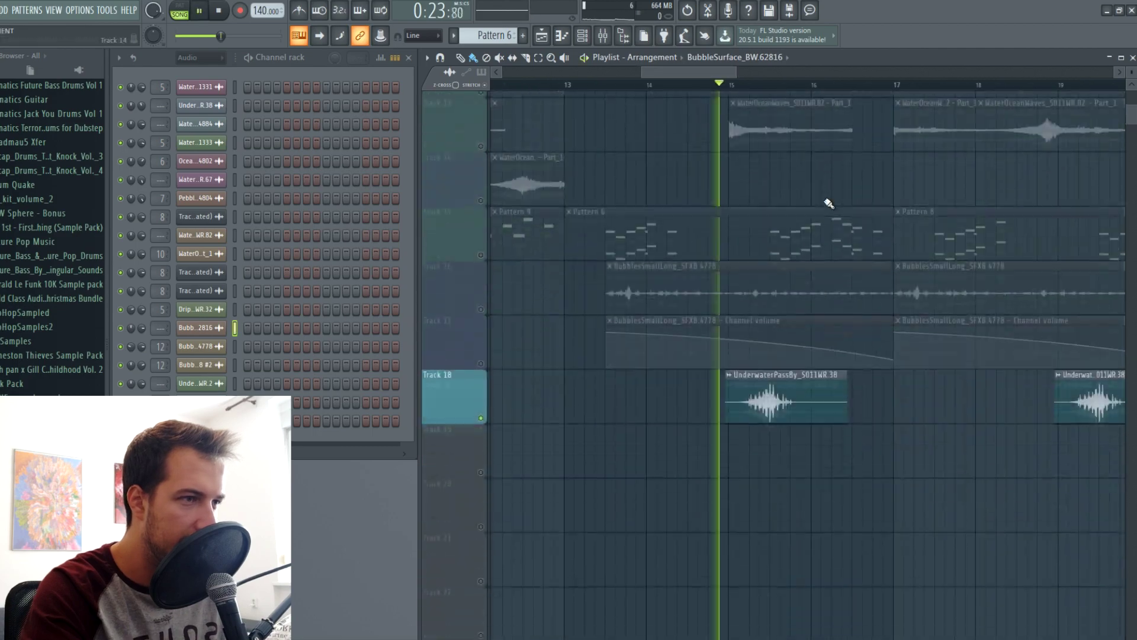
pyautogui.press('space')
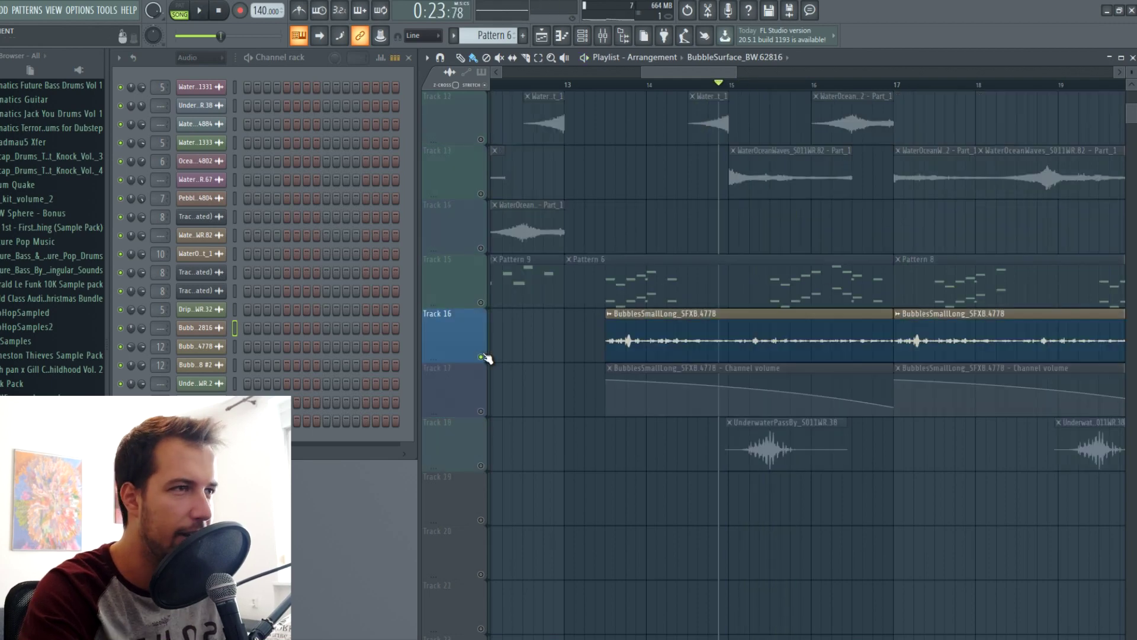
# - Solo Track 13 and play its KSHMR Natural Ambiance 07 - Thunder clip from bar 21 and again from about bar 23
pyautogui.rightClick(483, 193)
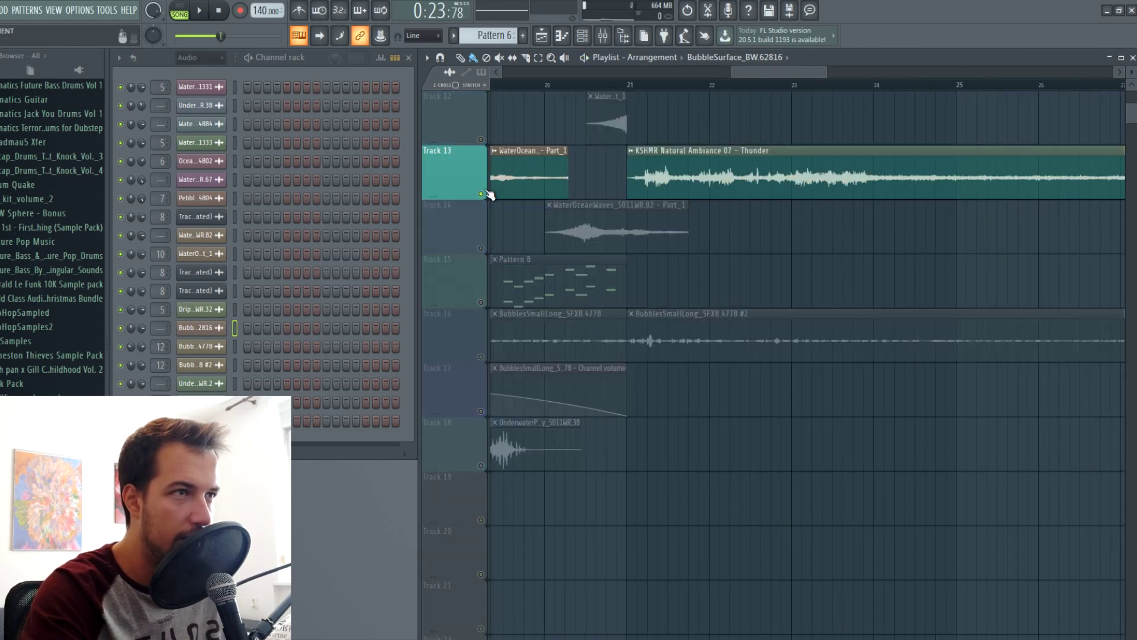
pyautogui.scroll(5, 510, 198)
pyautogui.moveTo(732, 74); pyautogui.dragTo(580, 81)
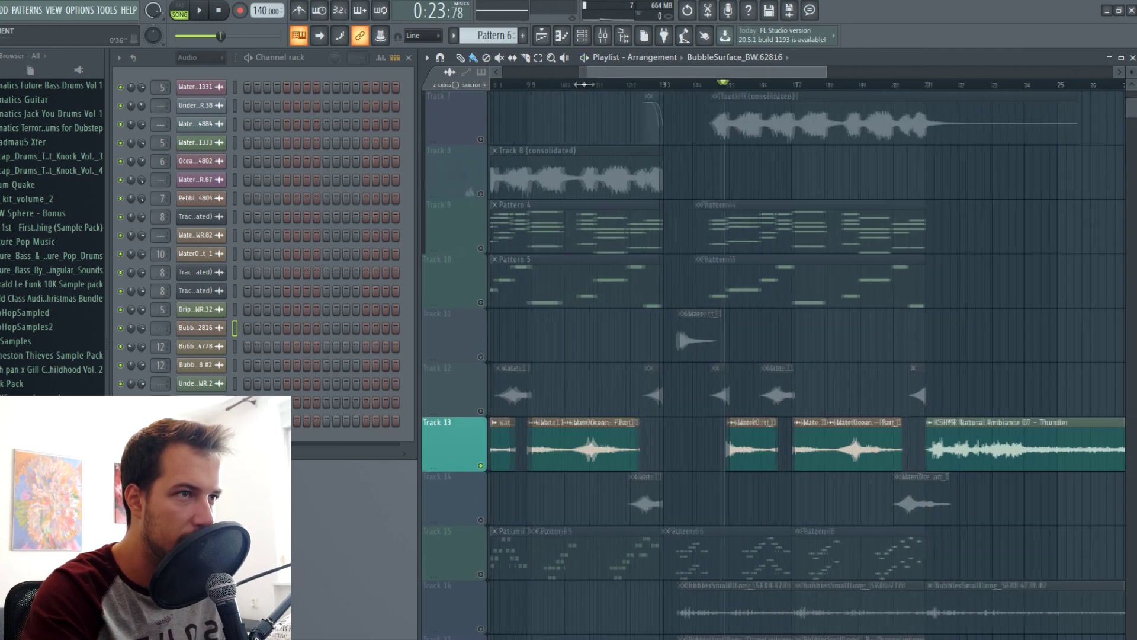
pyautogui.scroll(6, 681, 189)
pyautogui.click(835, 86)
pyautogui.scroll(-5, 860, 183)
pyautogui.scroll(-2, 865, 296)
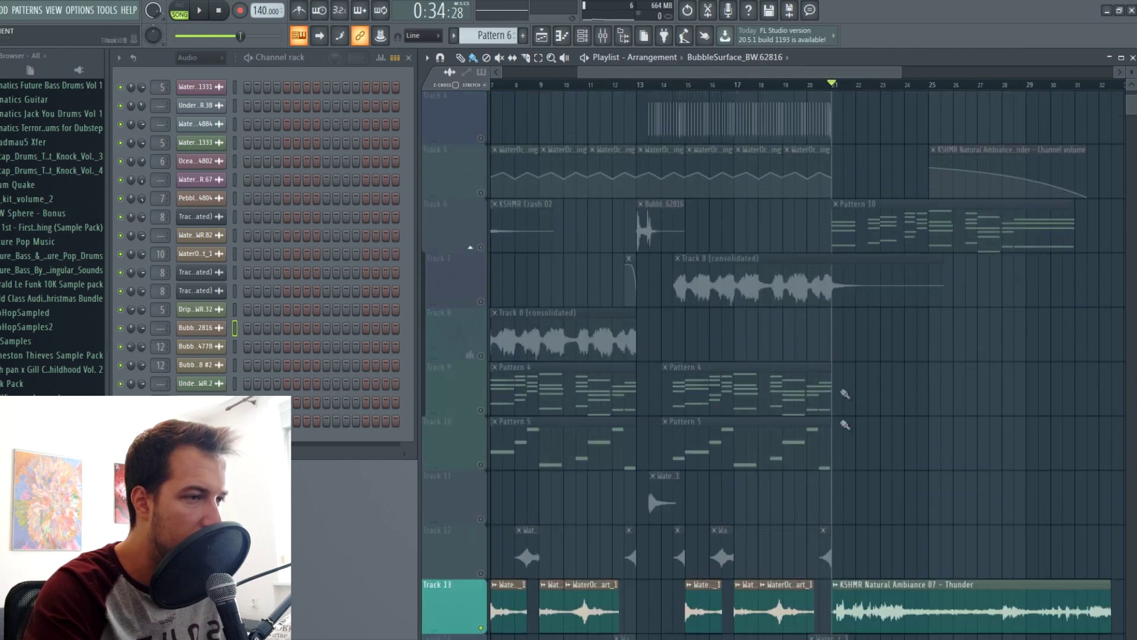
pyautogui.press('space')
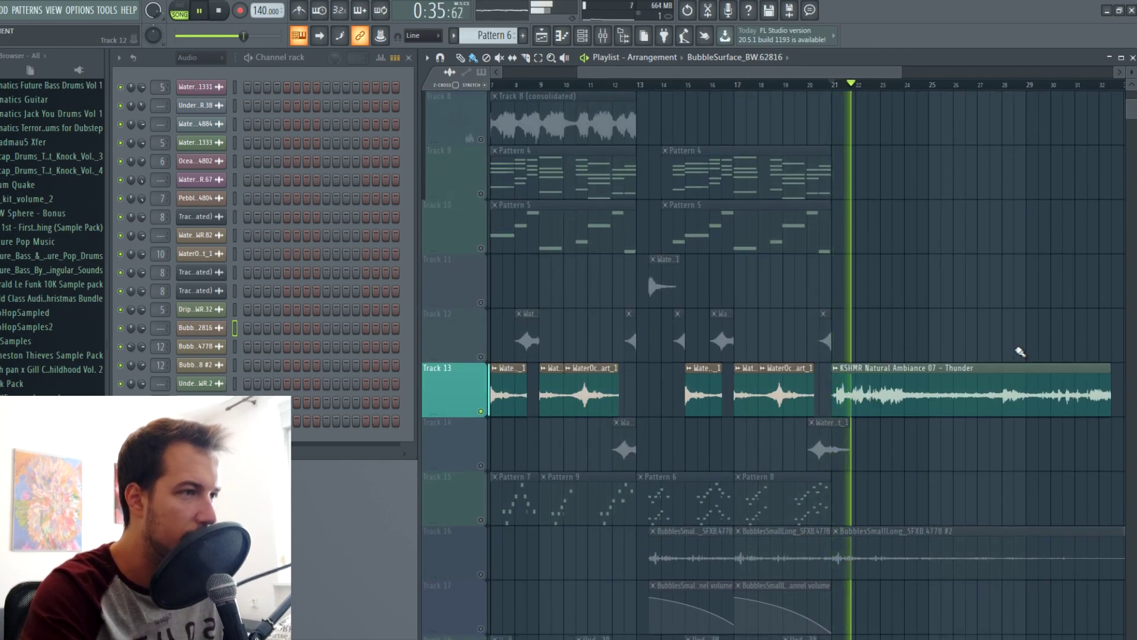
pyautogui.press('space')
pyautogui.click(881, 84)
pyautogui.scroll(-2, 887, 88)
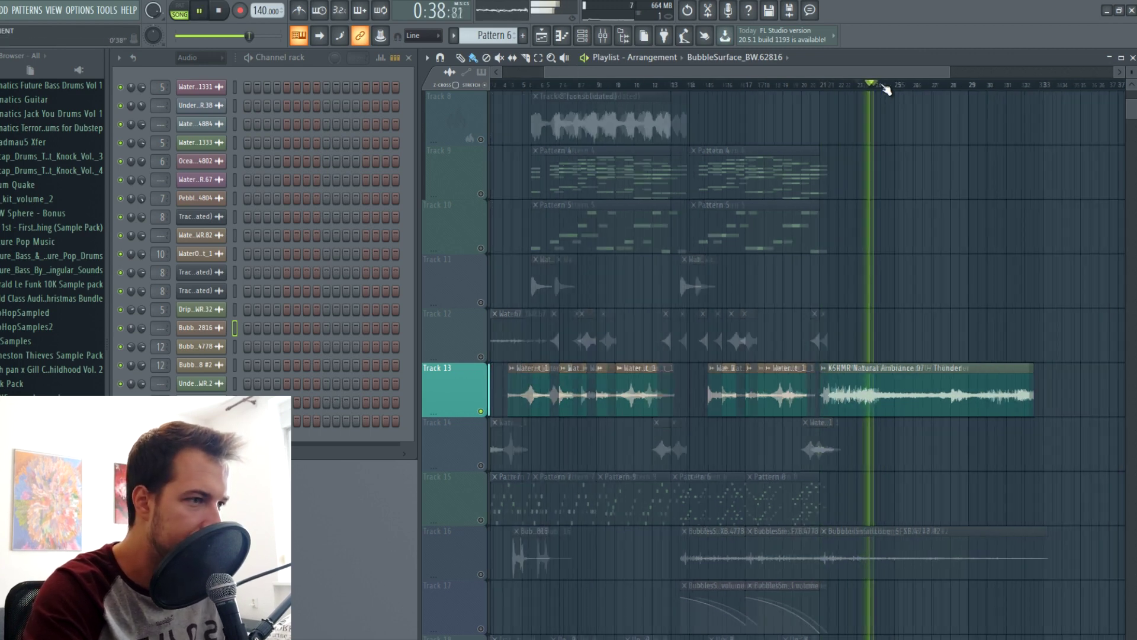
pyautogui.press('space')
# - Solo Track 6 and play its Pattern 10 clip from about bar 23
pyautogui.scroll(4, 891, 227)
pyautogui.click(489, 243)
pyautogui.press('space')
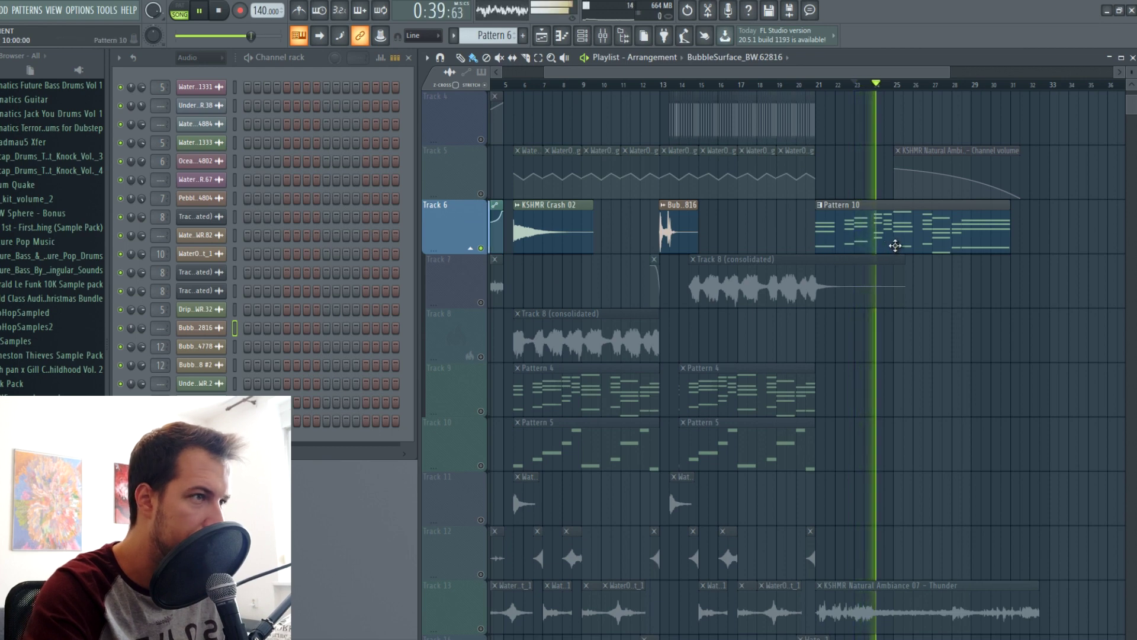
pyautogui.press('space')
# - Enable all tracks, return to the beginning of the song and play the intro
pyautogui.scroll(3, 829, 249)
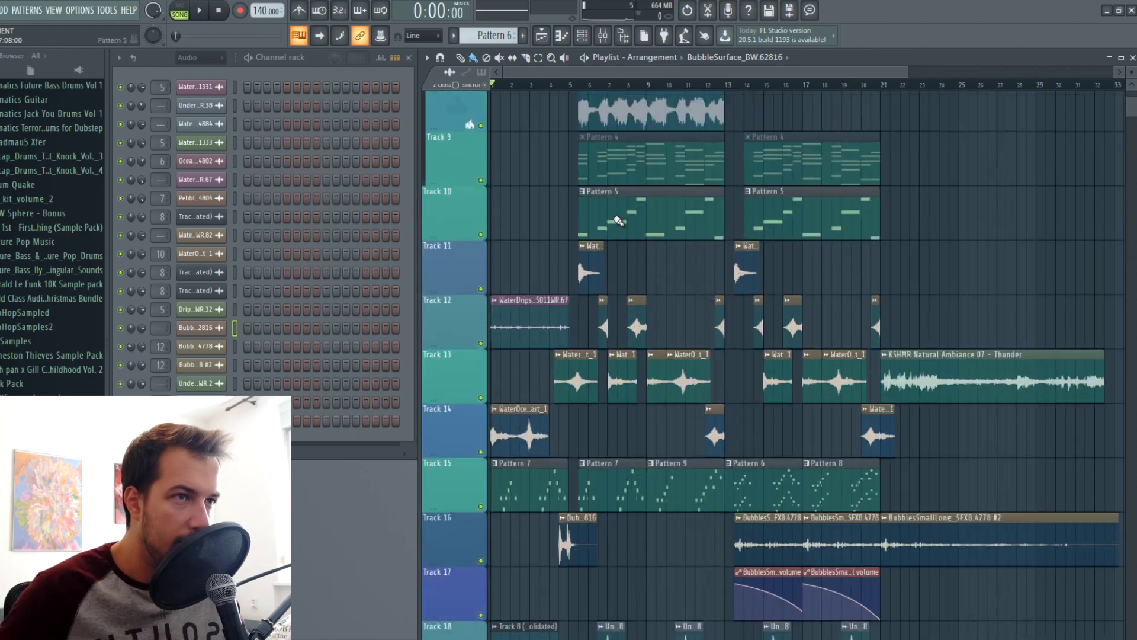
pyautogui.scroll(3, 549, 181)
pyautogui.scroll(2, 549, 182)
pyautogui.scroll(5, 521, 86)
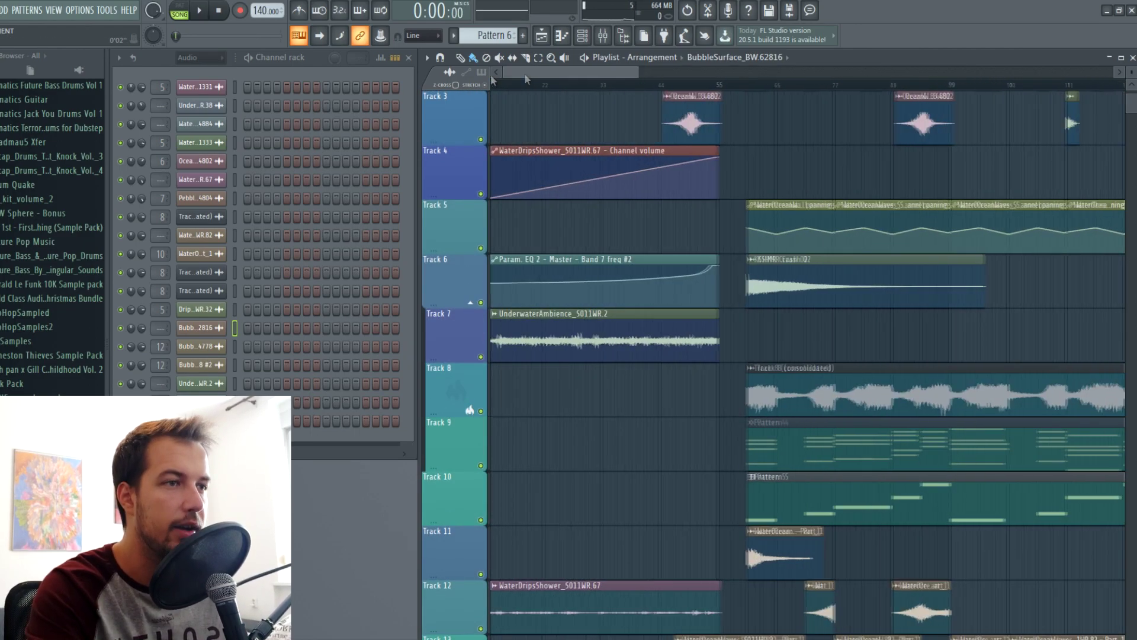
pyautogui.moveTo(524, 72); pyautogui.dragTo(451, 77)
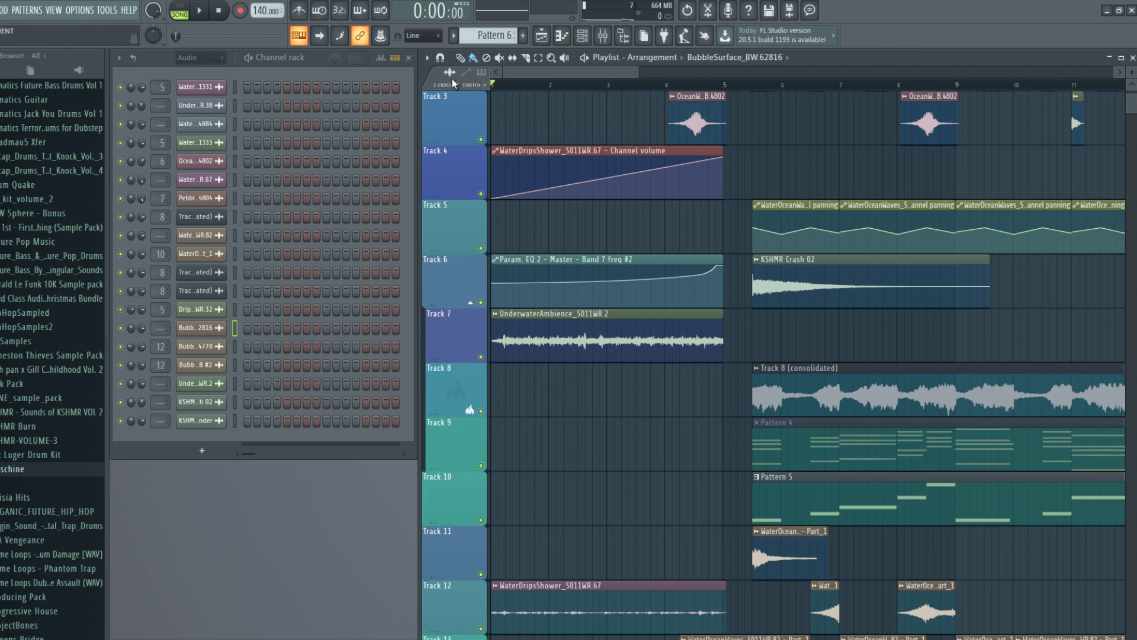
pyautogui.press('space')
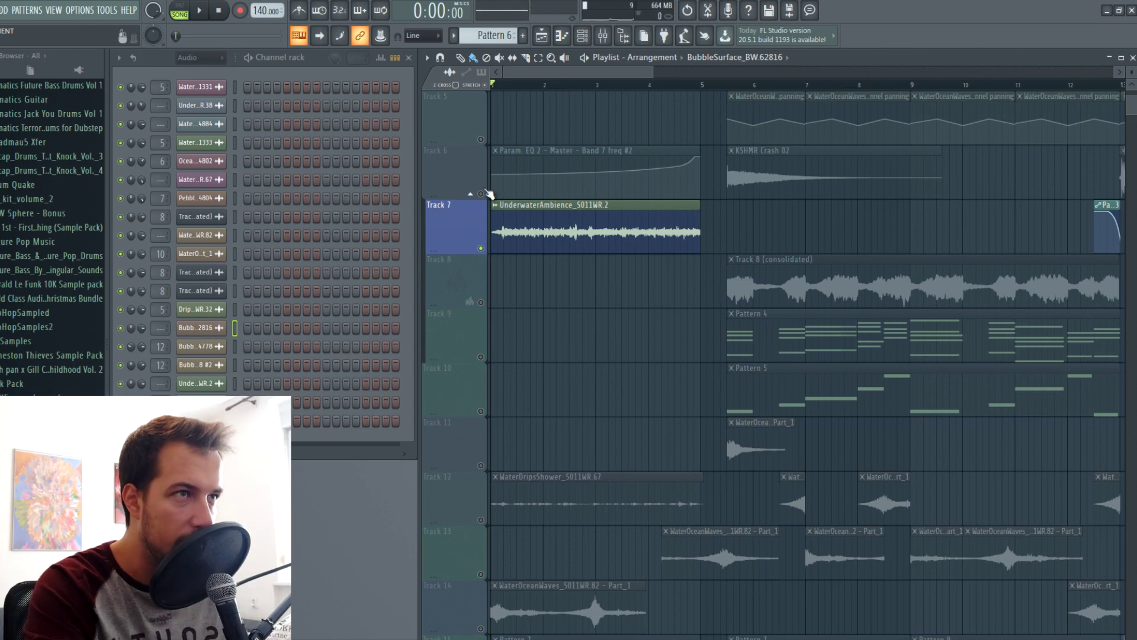
# - Play the UnderwaterAmbience_5011WR.2 clip on the soloed Track 7 from bar 1
pyautogui.press('F9')
pyautogui.click(996, 136)
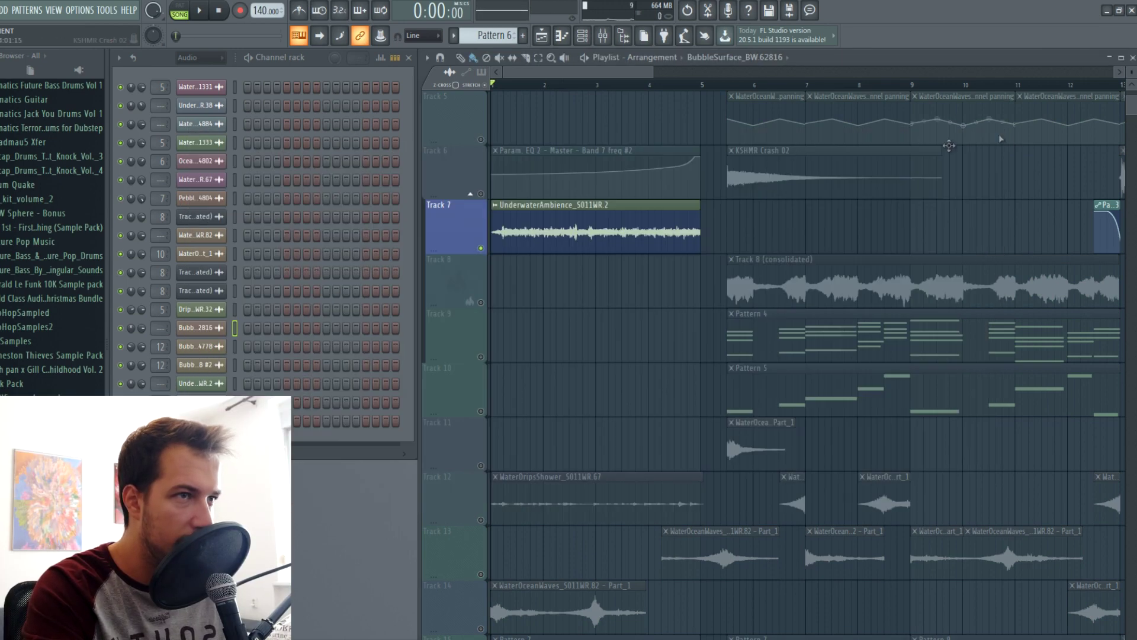
pyautogui.press('space')
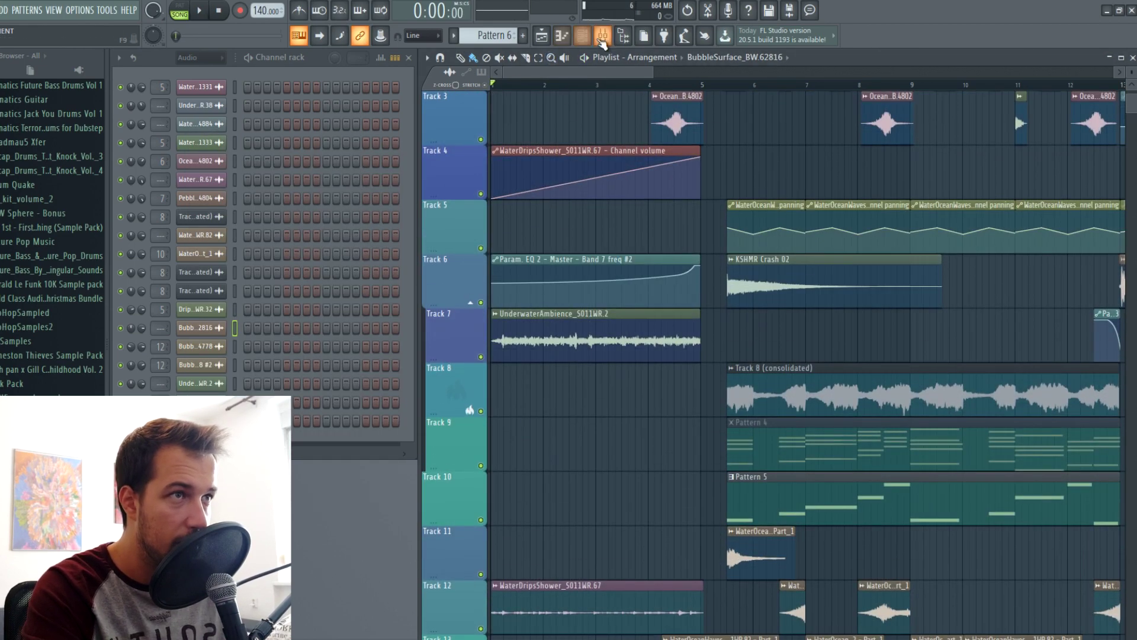
# - Examine the two Fruity parametric EQ 2 effects on the Master mixer track and close them along with the mixer
pyautogui.click(602, 38)
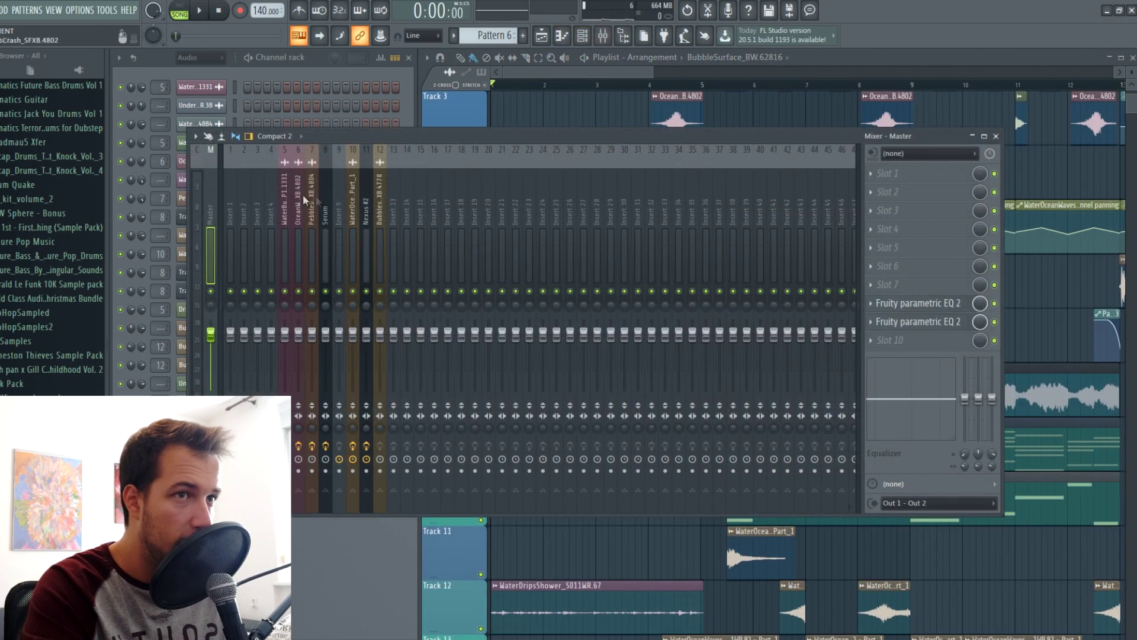
pyautogui.click(935, 320)
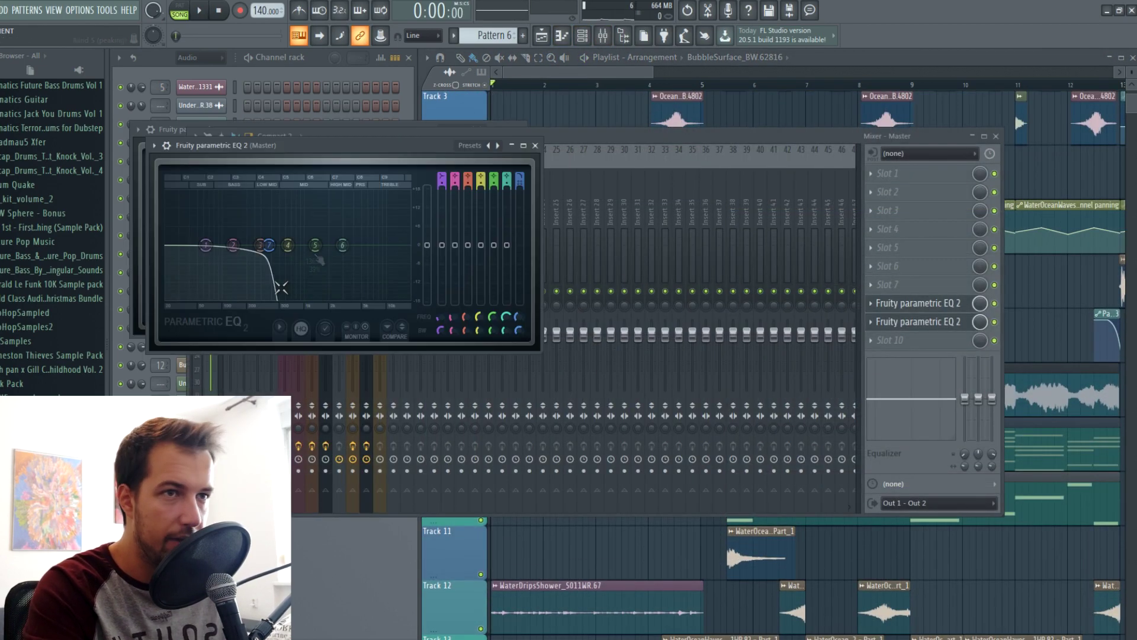
pyautogui.click(536, 145)
pyautogui.click(482, 129)
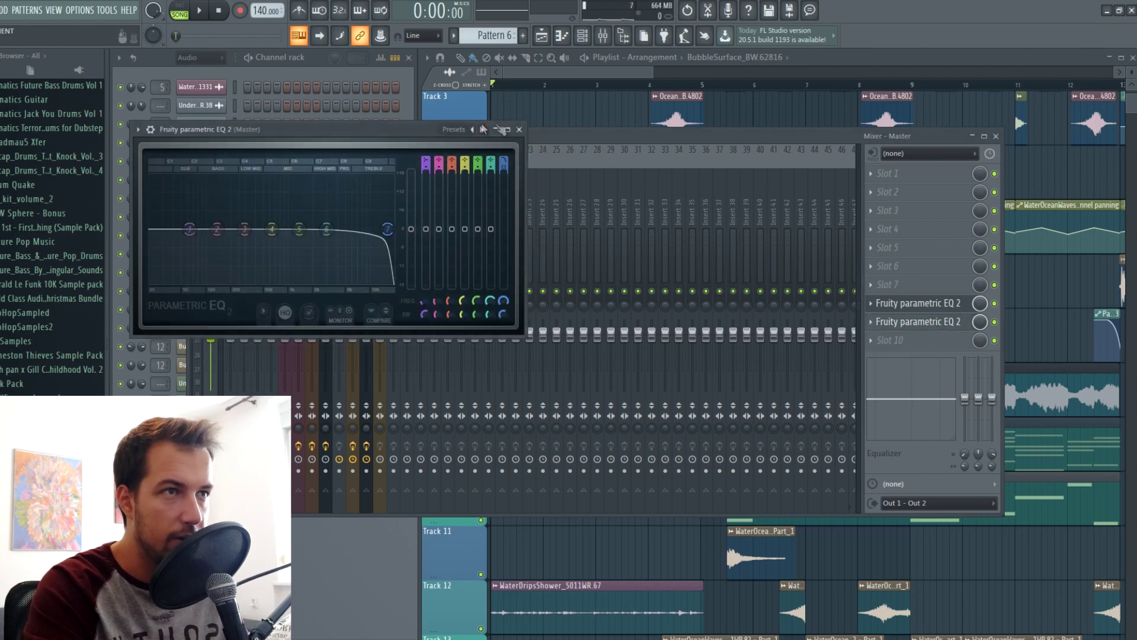
pyautogui.click(519, 130)
pyautogui.click(995, 136)
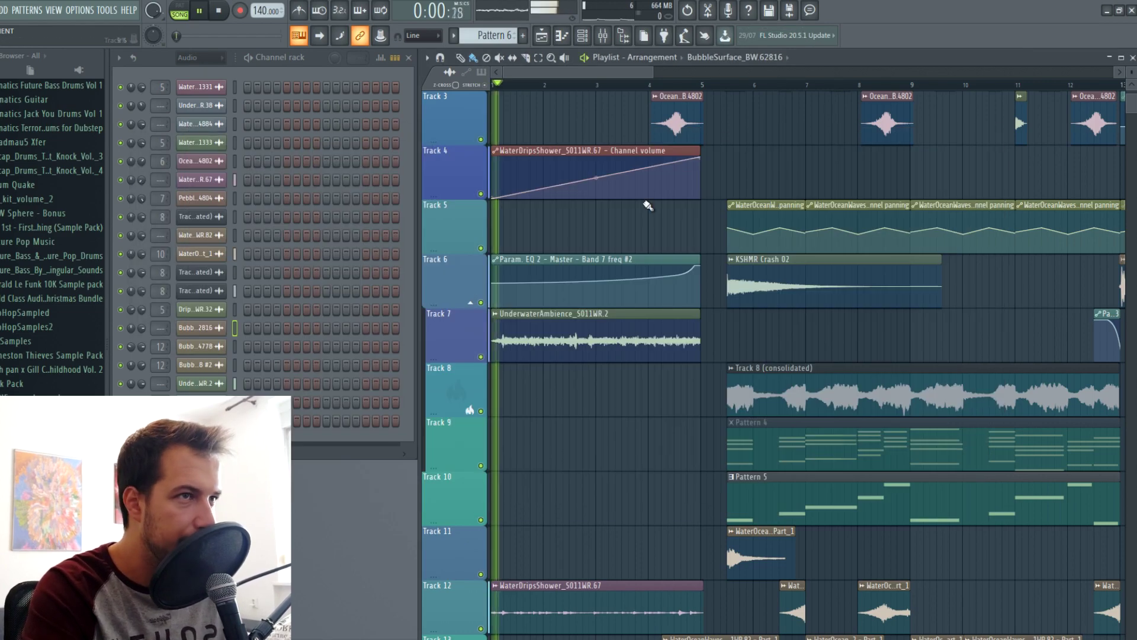
# - Play the opening of the full arrangement with every track enabled and look over its whole layout
pyautogui.scroll(-2, 629, 93)
pyautogui.scroll(-2, 628, 90)
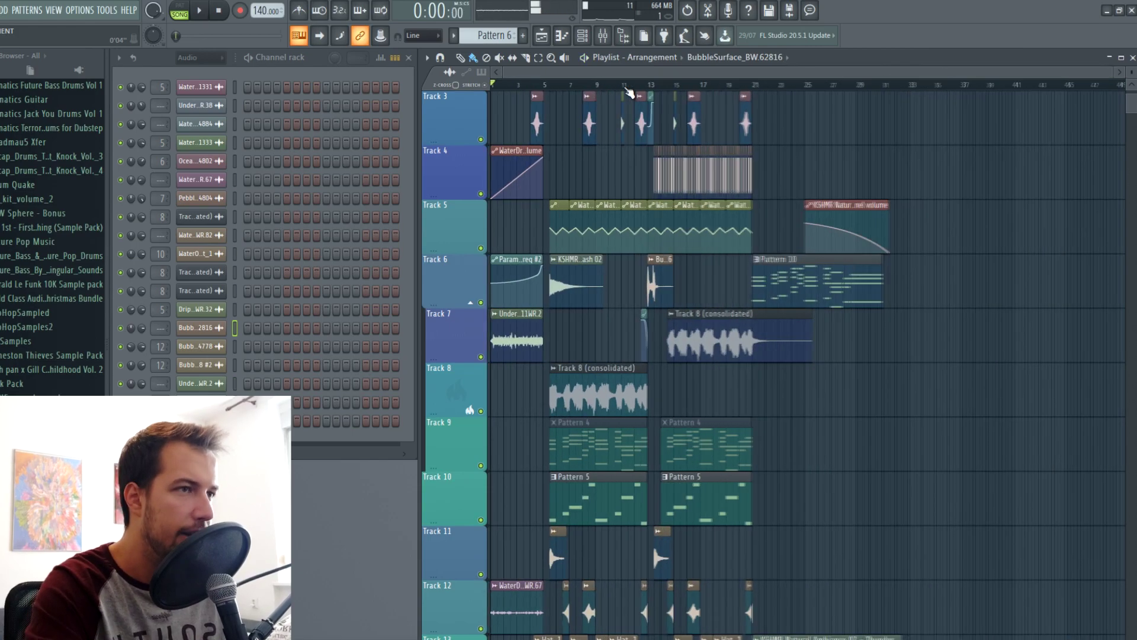
pyautogui.scroll(-5, 779, 317)
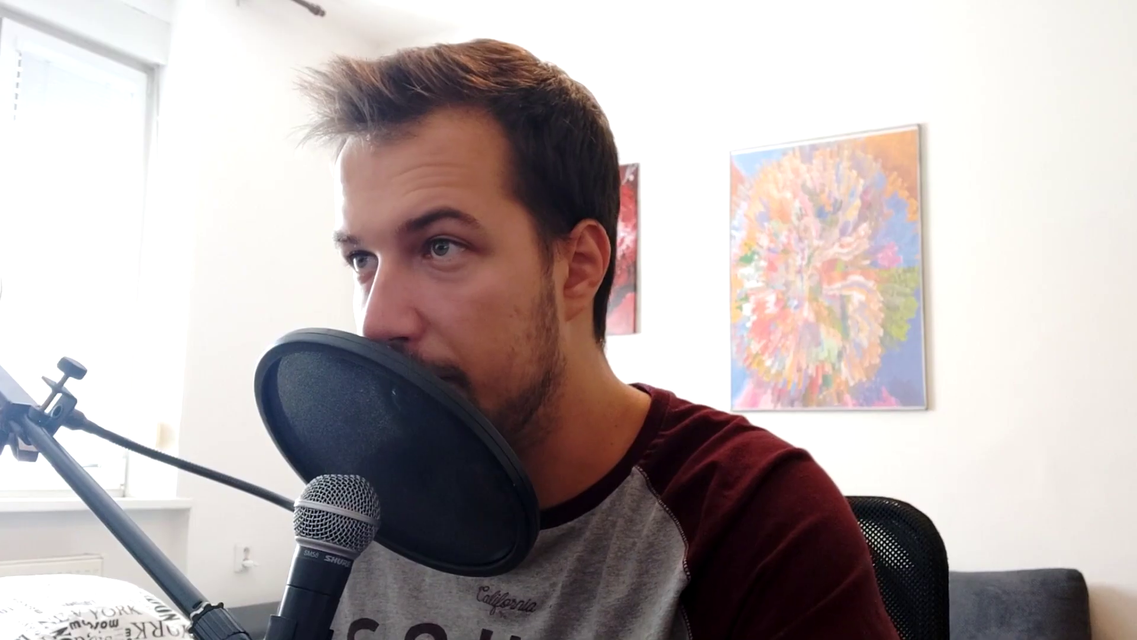